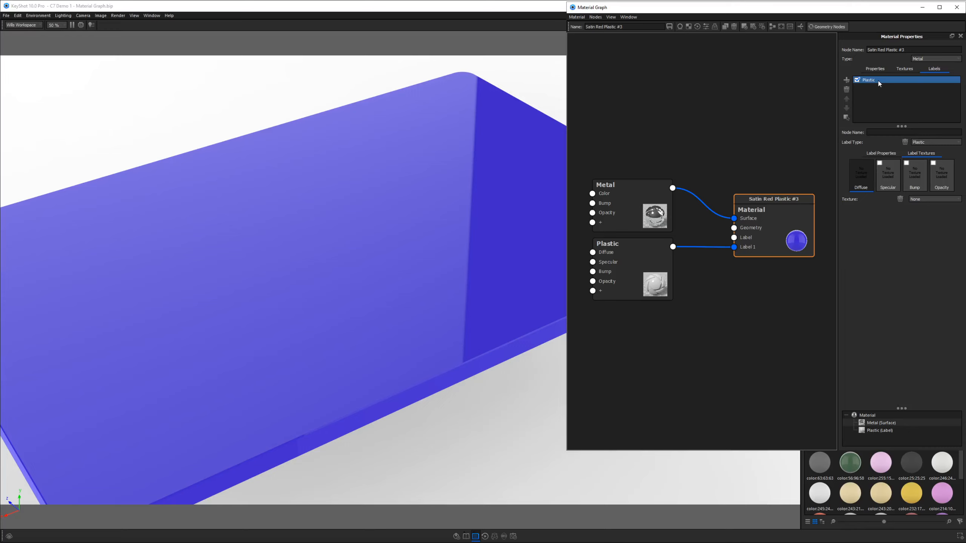
# Display the plastic label's properties and space the Metal and Plastic nodes apart in the graph.
pyautogui.moveTo(662, 273); pyautogui.dragTo(658, 281)
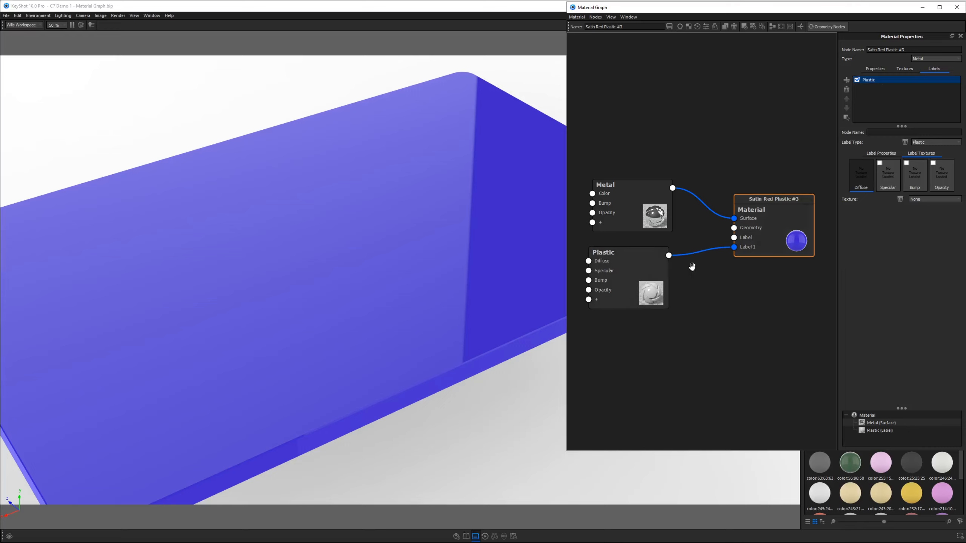
pyautogui.click(883, 153)
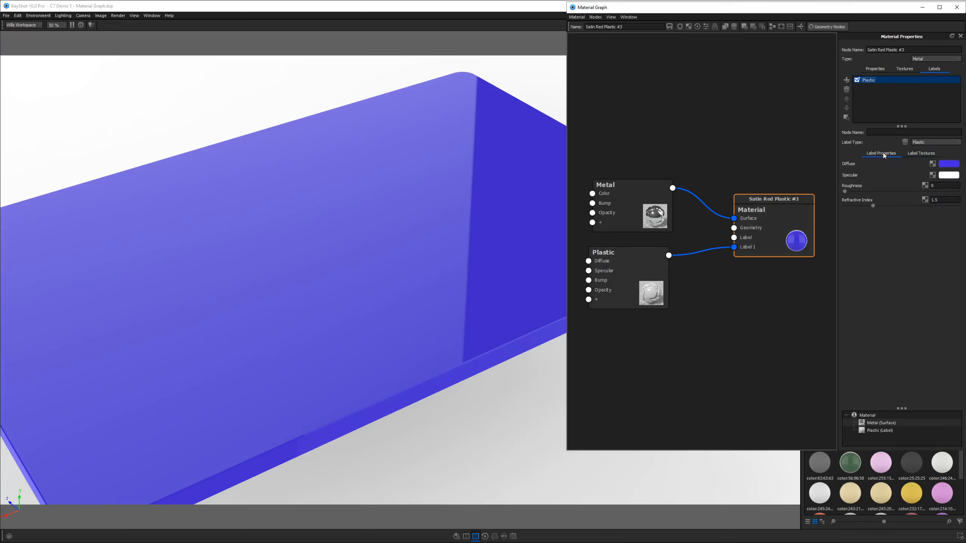
pyautogui.moveTo(646, 263); pyautogui.dragTo(650, 261)
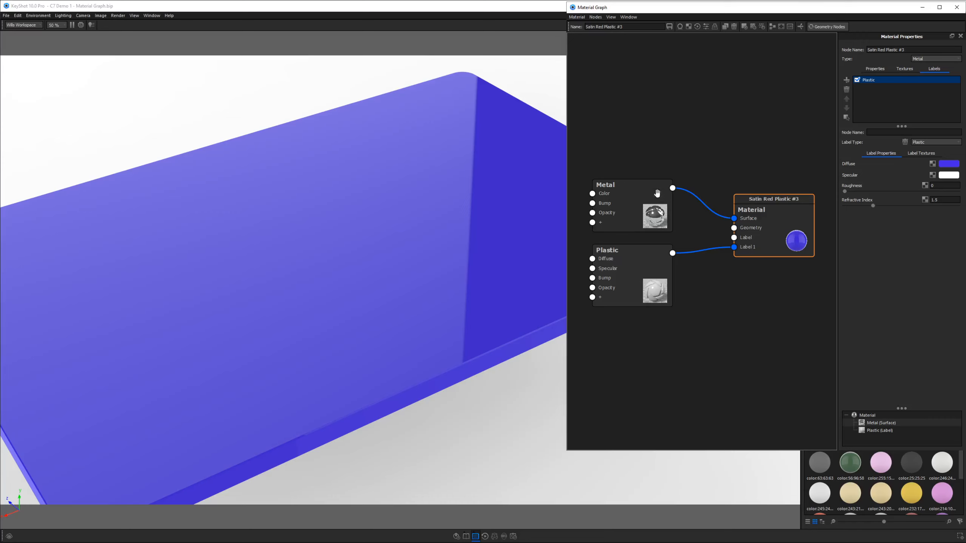
pyautogui.moveTo(659, 210); pyautogui.dragTo(664, 192)
pyautogui.scroll(-2, 654, 228)
pyautogui.rightClick(614, 76)
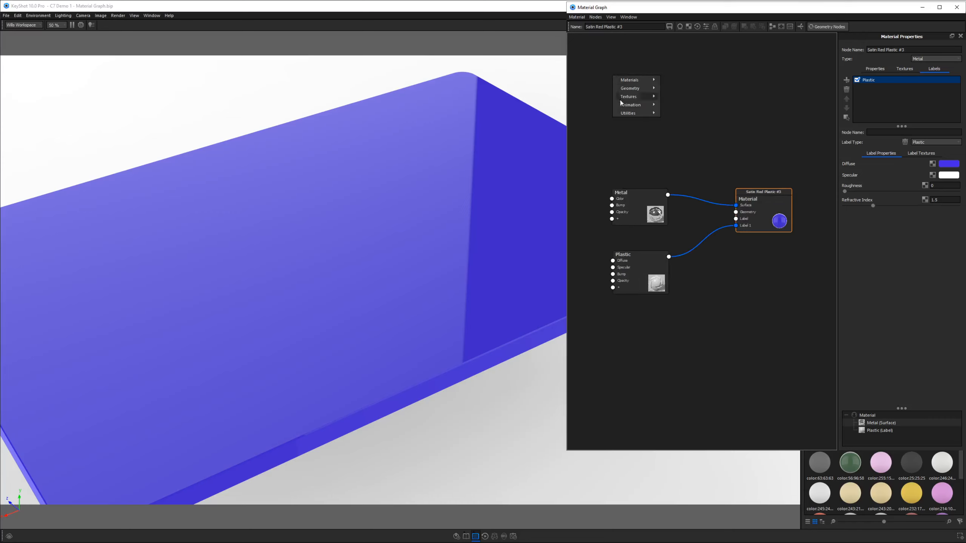
pyautogui.moveTo(623, 114)
pyautogui.click(630, 141)
pyautogui.scroll(-2, 630, 141)
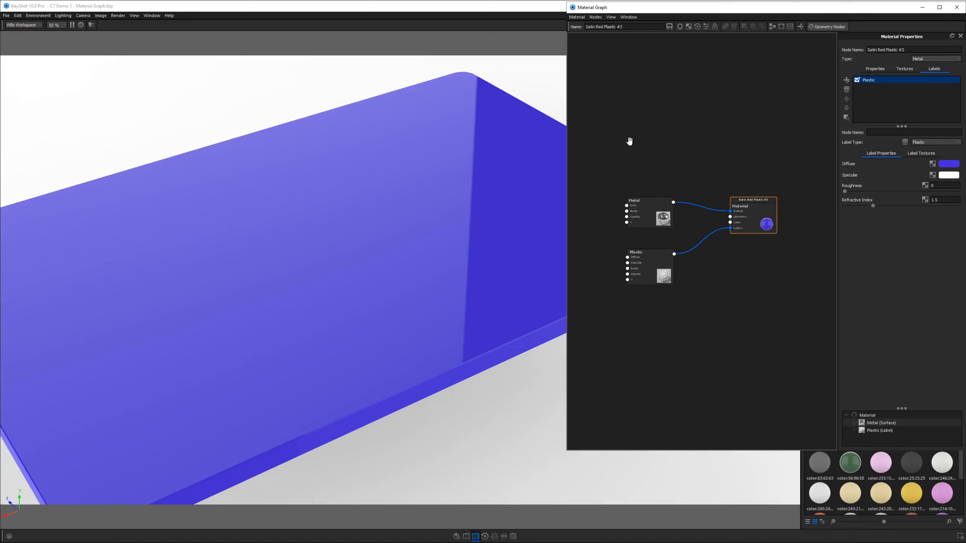
# Add a Camouflage texture node and connect its output to the Plastic node's Diffuse input.
pyautogui.rightClick(617, 110)
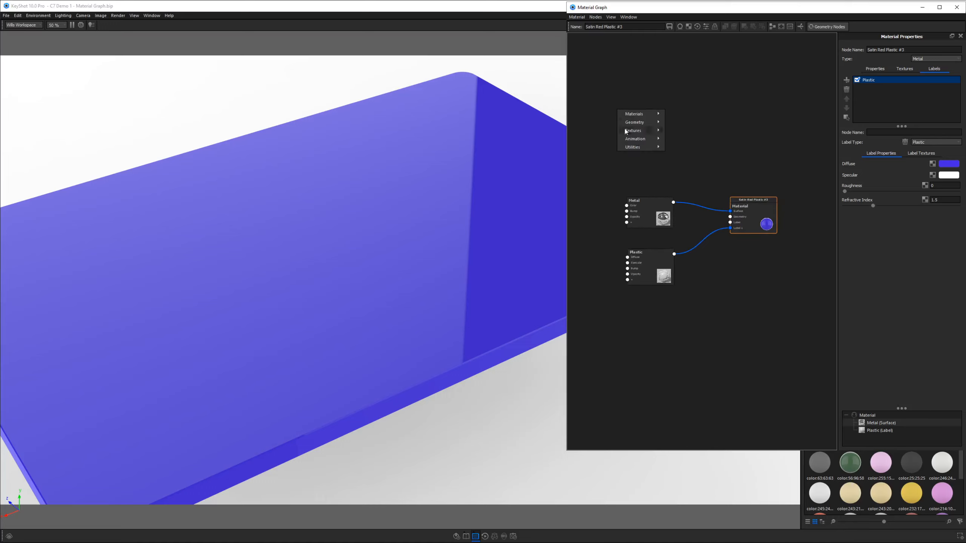
pyautogui.moveTo(628, 130)
pyautogui.click(691, 205)
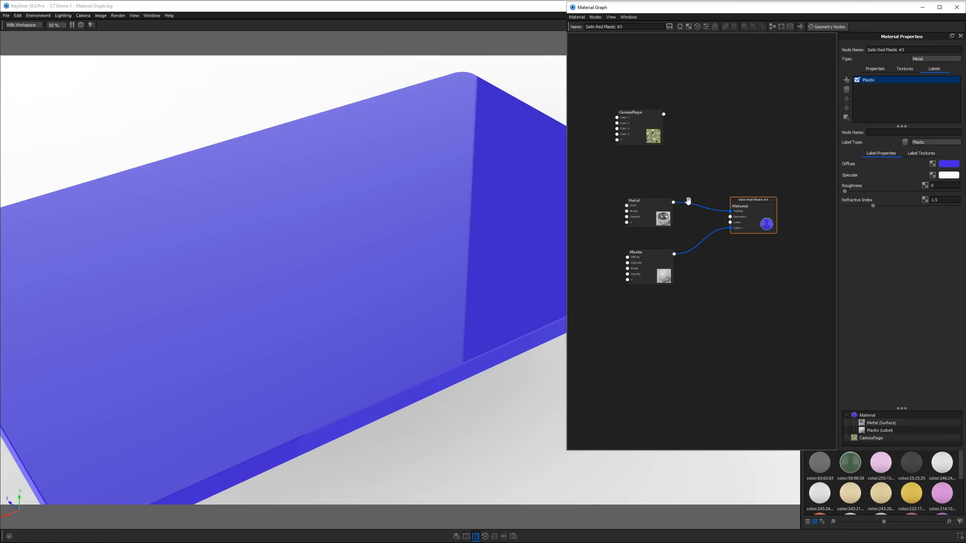
pyautogui.moveTo(647, 121); pyautogui.dragTo(628, 257)
# Rearrange the Metal, Material, Plastic and Camouflage nodes so Camouflage sits in line before Plastic.
pyautogui.moveTo(646, 207); pyautogui.dragTo(692, 170)
pyautogui.moveTo(758, 218); pyautogui.dragTo(822, 187)
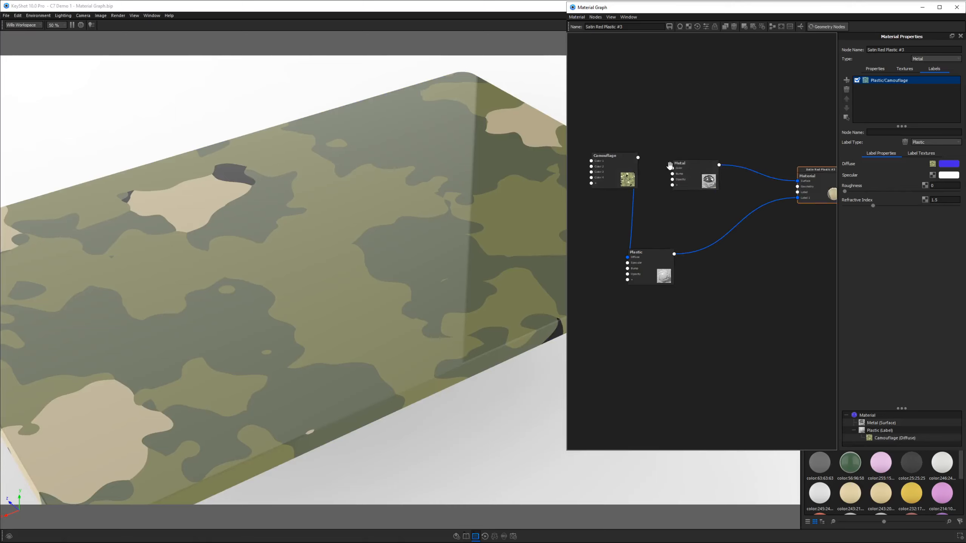
pyautogui.moveTo(681, 165); pyautogui.dragTo(703, 142)
pyautogui.moveTo(633, 260); pyautogui.dragTo(669, 250)
pyautogui.moveTo(607, 189); pyautogui.dragTo(611, 240)
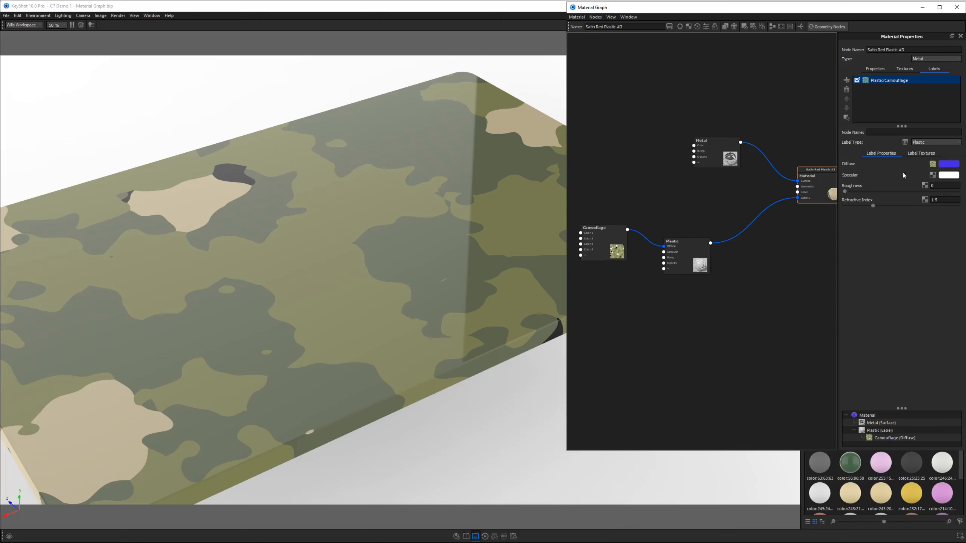
# Set the label's camouflage texture scale to 20.8 mm and enable Mix Colors.
pyautogui.click(933, 165)
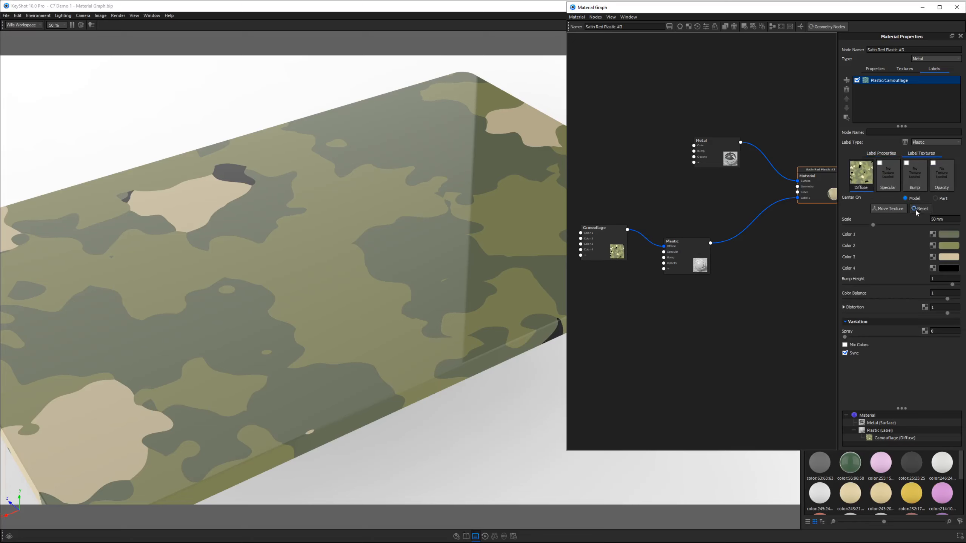
pyautogui.moveTo(873, 225); pyautogui.dragTo(856, 225)
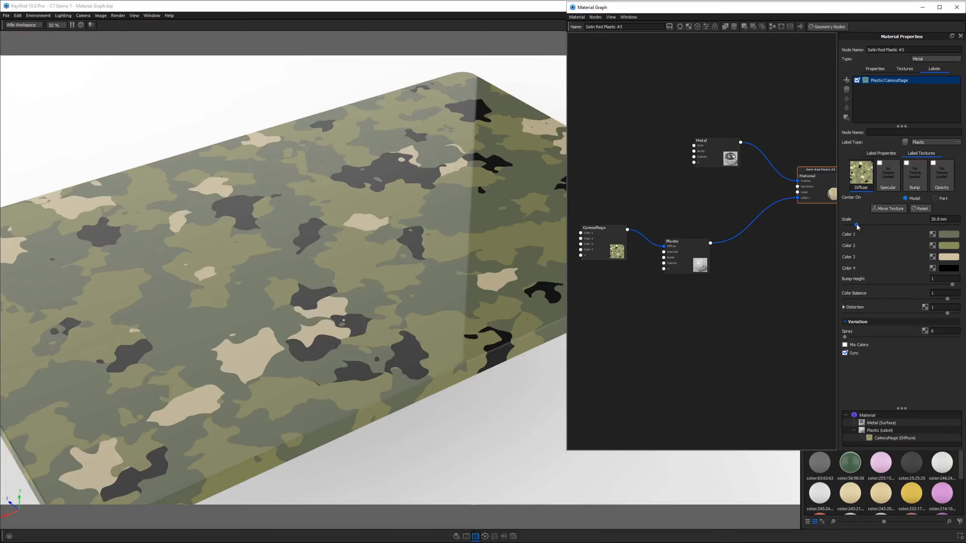
pyautogui.click(846, 344)
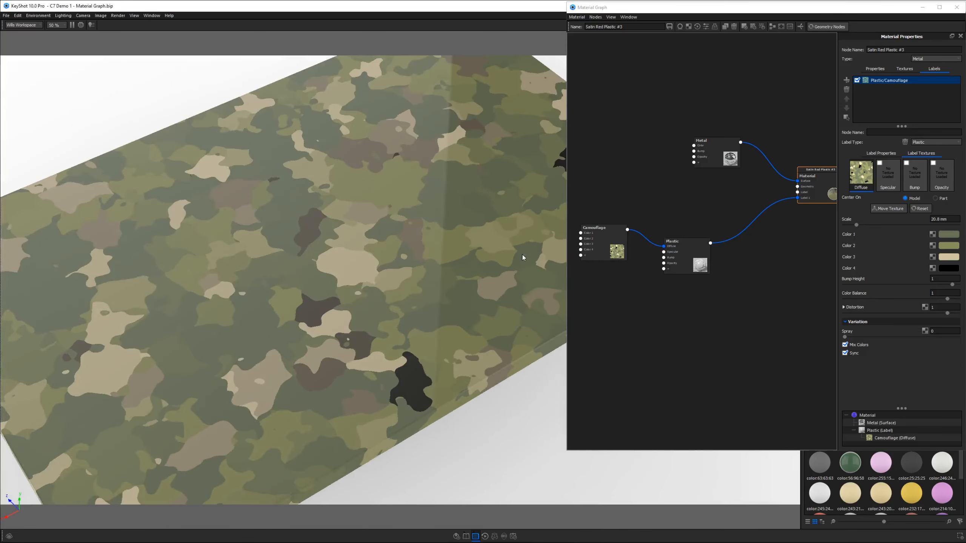
pyautogui.moveTo(698, 249); pyautogui.dragTo(716, 238)
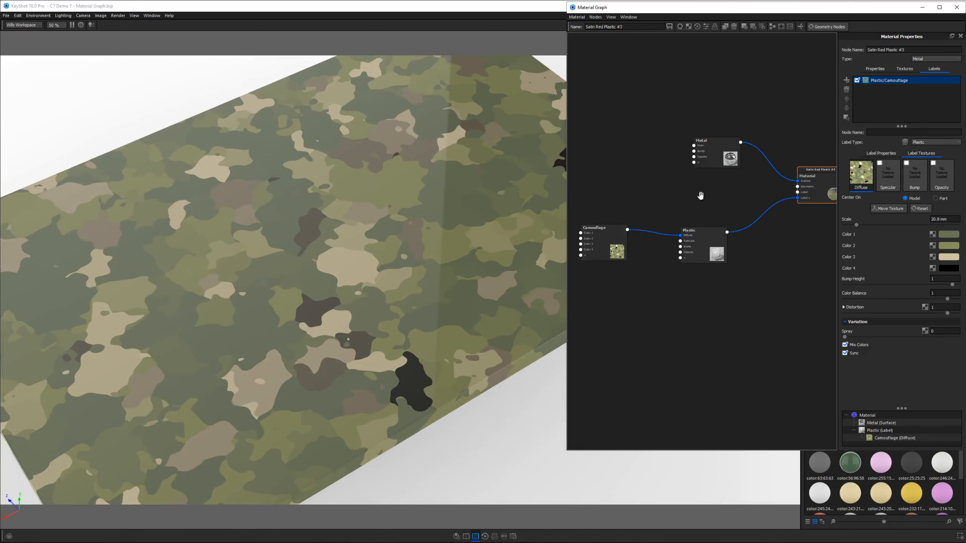
pyautogui.rightClick(624, 151)
pyautogui.moveTo(641, 237)
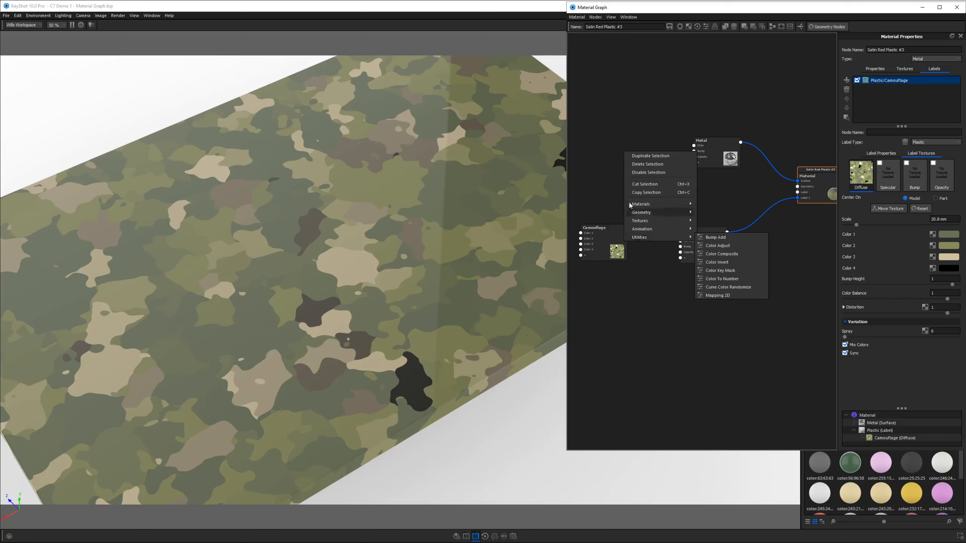
pyautogui.click(617, 211)
# Move the Camouflage and Plastic nodes farther apart to make room along their connection.
pyautogui.moveTo(697, 232); pyautogui.dragTo(713, 233)
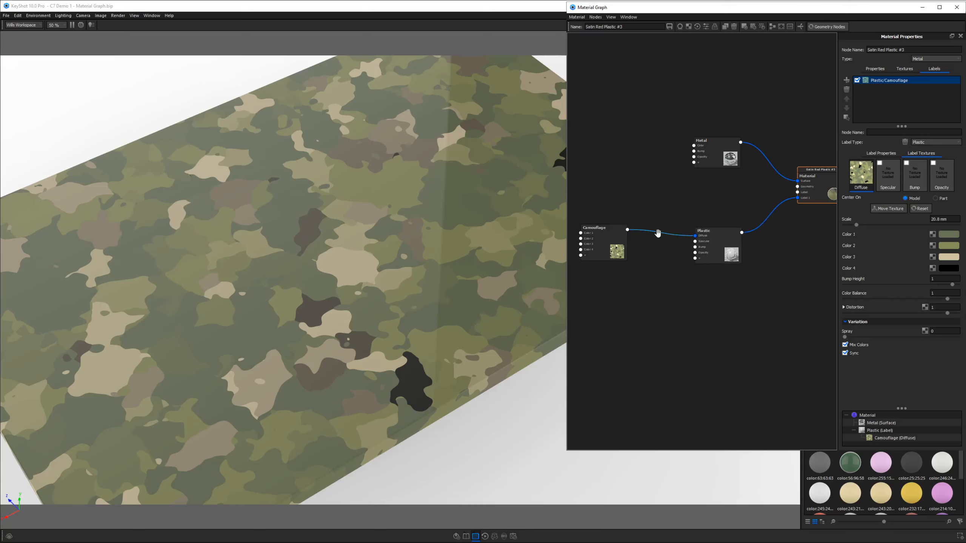
pyautogui.moveTo(607, 236); pyautogui.dragTo(606, 227)
pyautogui.moveTo(716, 251); pyautogui.dragTo(725, 248)
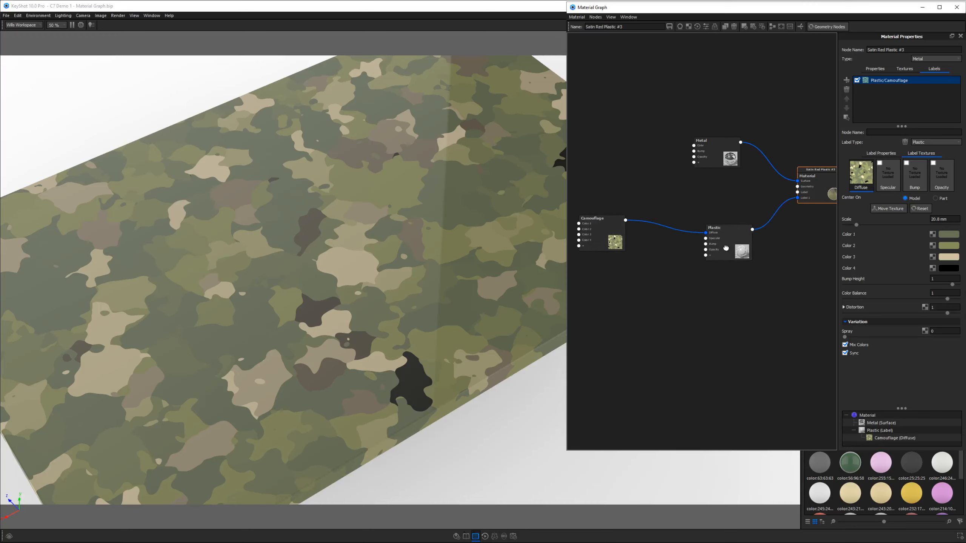
# Insert a Color Adjust utility into the connection between Camouflage and Plastic and set its Hue to 0.351.
pyautogui.click(661, 225)
pyautogui.rightClick(656, 225)
pyautogui.moveTo(664, 252)
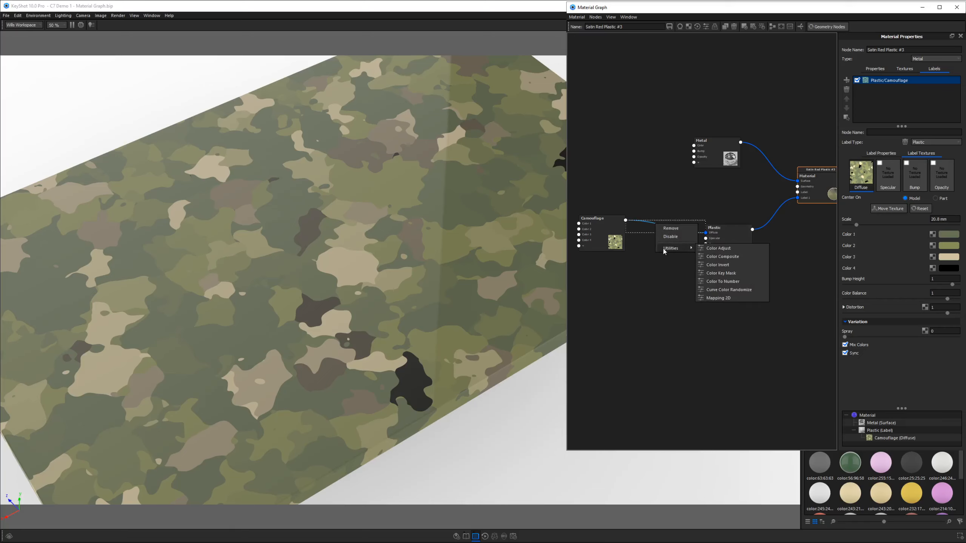
pyautogui.click(718, 248)
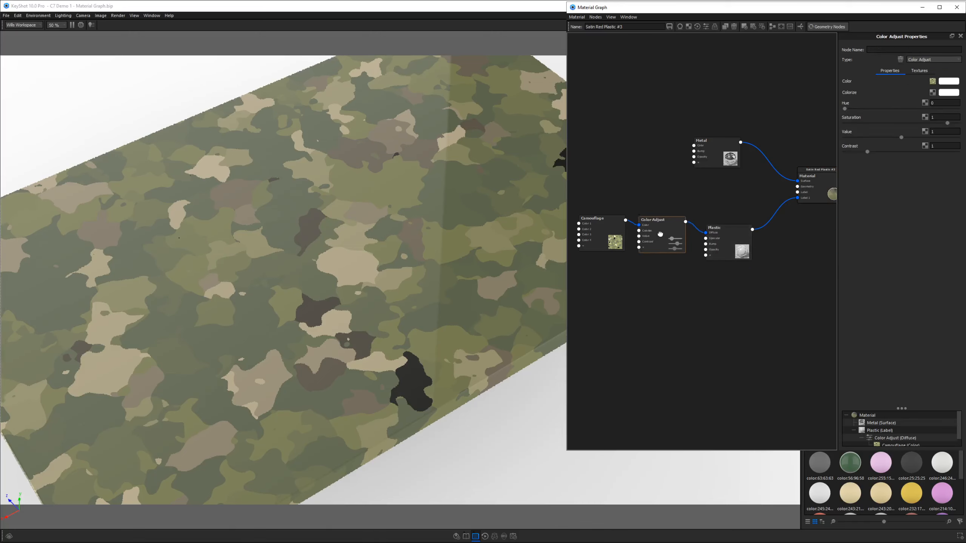
pyautogui.moveTo(667, 241); pyautogui.dragTo(666, 237)
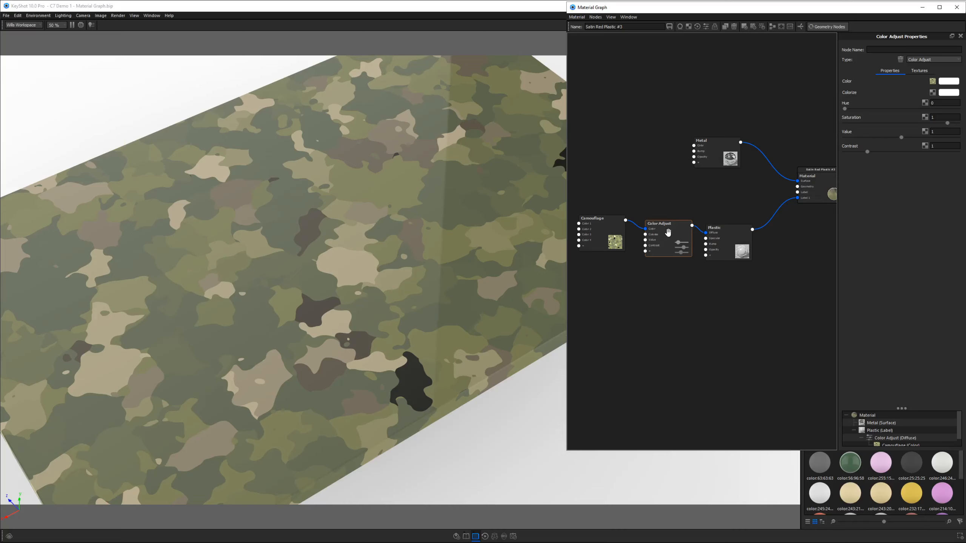
pyautogui.moveTo(668, 232); pyautogui.dragTo(667, 233)
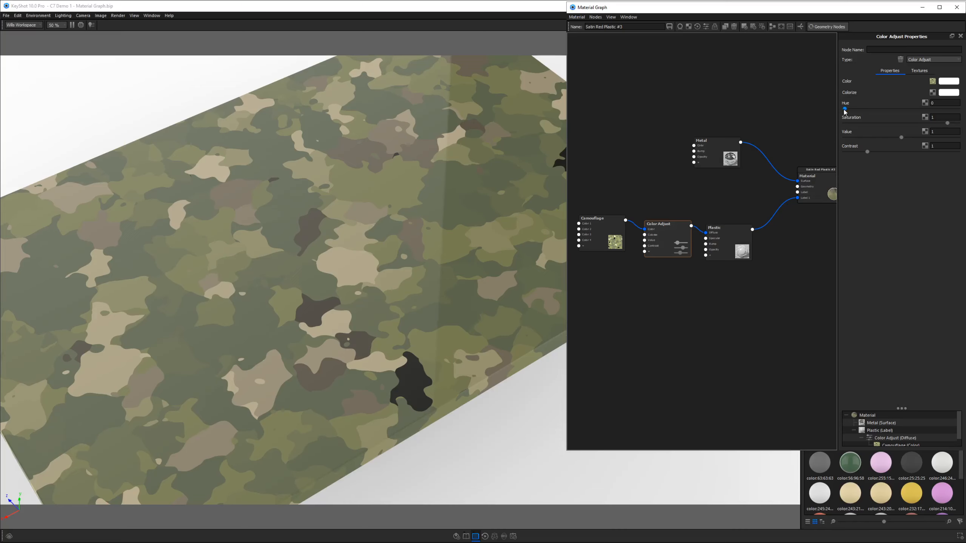
pyautogui.moveTo(845, 108); pyautogui.dragTo(885, 114)
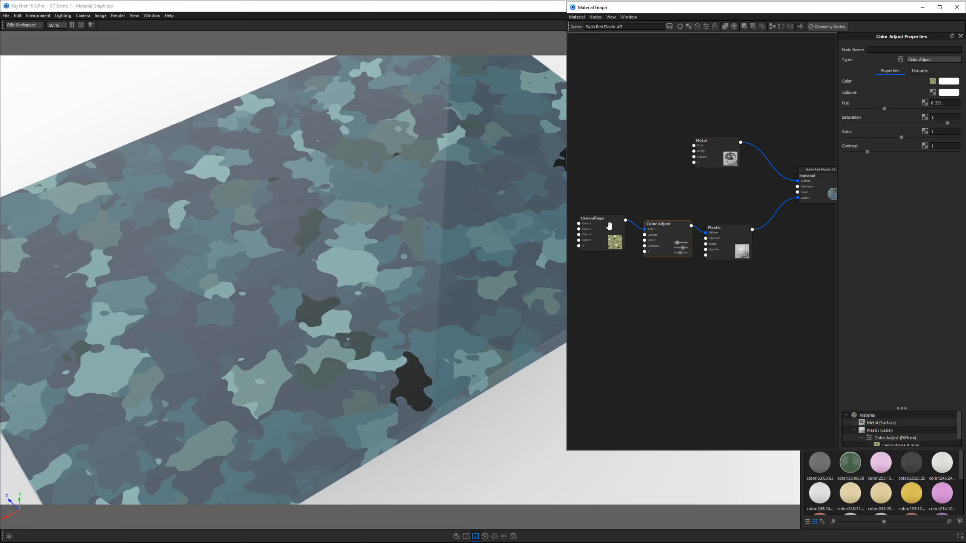
# Bypass the Color Adjust node by linking Camouflage directly to the Plastic node's Diffuse input.
pyautogui.moveTo(609, 226); pyautogui.dragTo(611, 198)
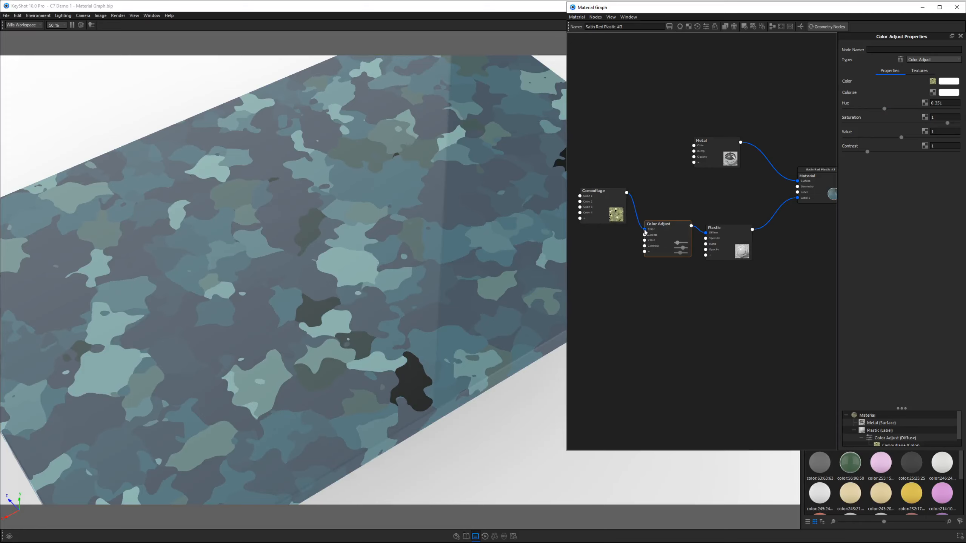
pyautogui.moveTo(644, 230); pyautogui.dragTo(679, 276)
pyautogui.moveTo(608, 199); pyautogui.dragTo(610, 204)
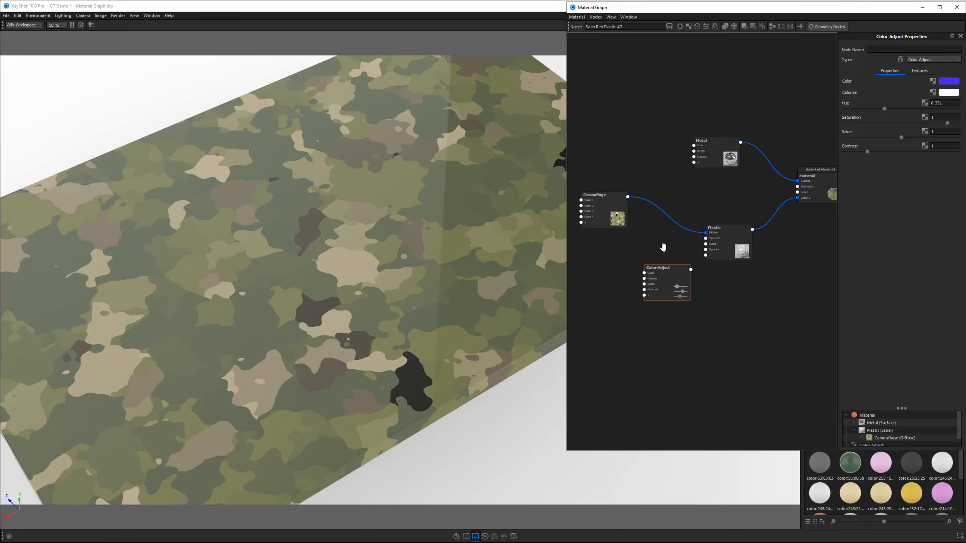
# Reconnect the Color Adjust node between the Camouflage texture and the Plastic node's Diffuse input.
pyautogui.moveTo(667, 276); pyautogui.dragTo(663, 239)
pyautogui.moveTo(628, 196); pyautogui.dragTo(610, 219)
pyautogui.moveTo(662, 231); pyautogui.dragTo(654, 229)
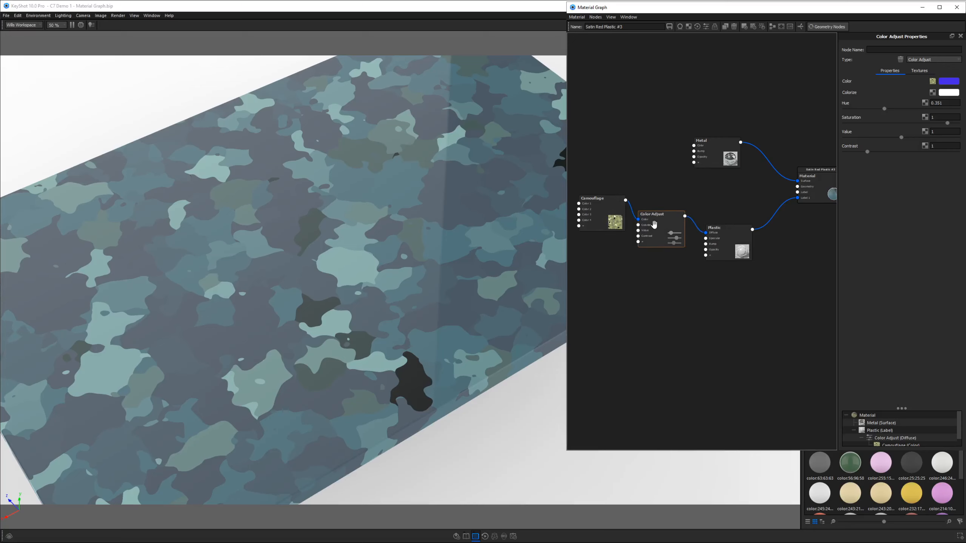
# Set the Color Adjust node's Saturation to 1.5 and its Contrast to 0.77.
pyautogui.moveTo(658, 222); pyautogui.dragTo(658, 221)
pyautogui.moveTo(945, 118); pyautogui.dragTo(910, 119)
pyautogui.moveTo(868, 152)
pyautogui.mouseDown()
pyautogui.moveTo(883, 157)
pyautogui.moveTo(856, 154)
pyautogui.mouseUp()
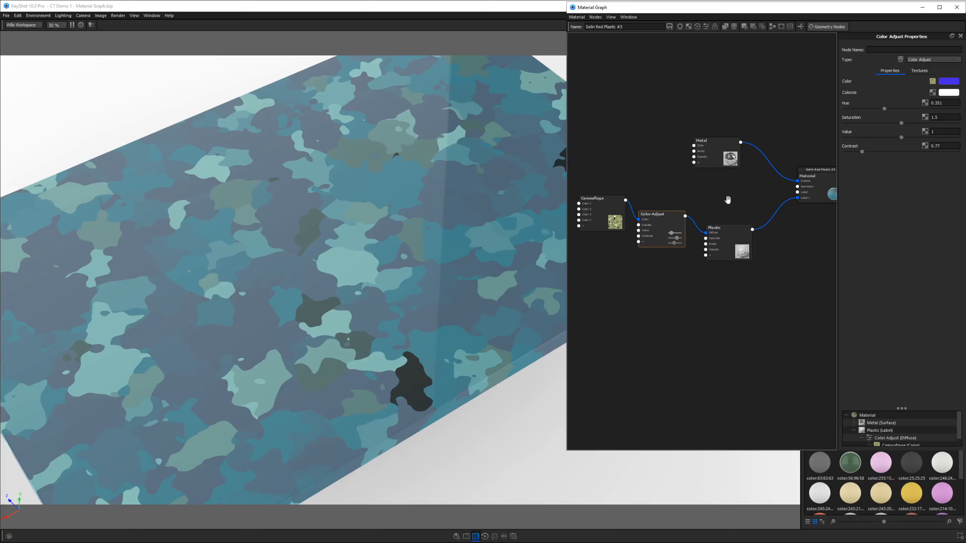
# Reposition the Camouflage, Color Adjust and Plastic nodes and add a Color Invert utility node to the graph.
pyautogui.moveTo(658, 238); pyautogui.dragTo(604, 213)
pyautogui.moveTo(674, 216); pyautogui.dragTo(667, 224)
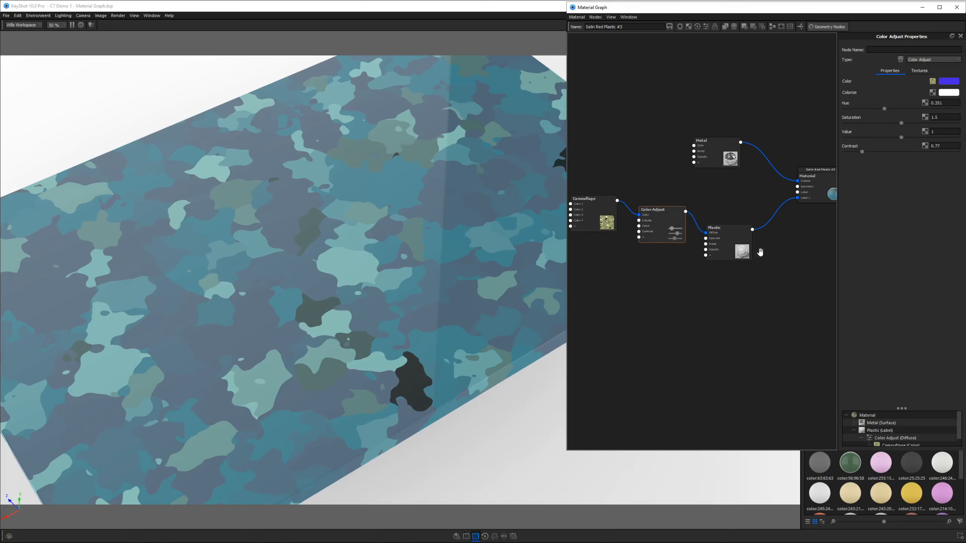
pyautogui.moveTo(738, 243)
pyautogui.mouseDown()
pyautogui.moveTo(743, 223)
pyautogui.moveTo(740, 238)
pyautogui.mouseUp()
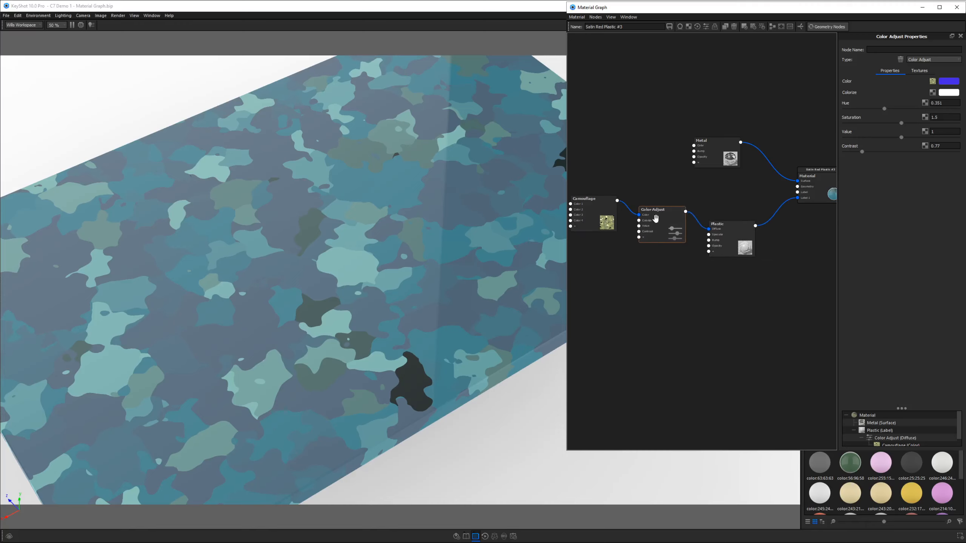
pyautogui.rightClick(633, 170)
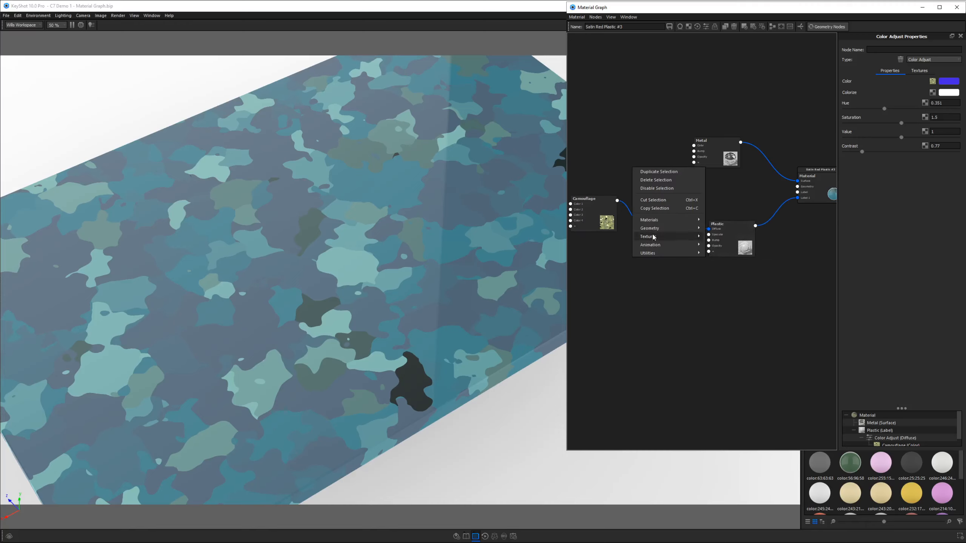
pyautogui.moveTo(658, 254)
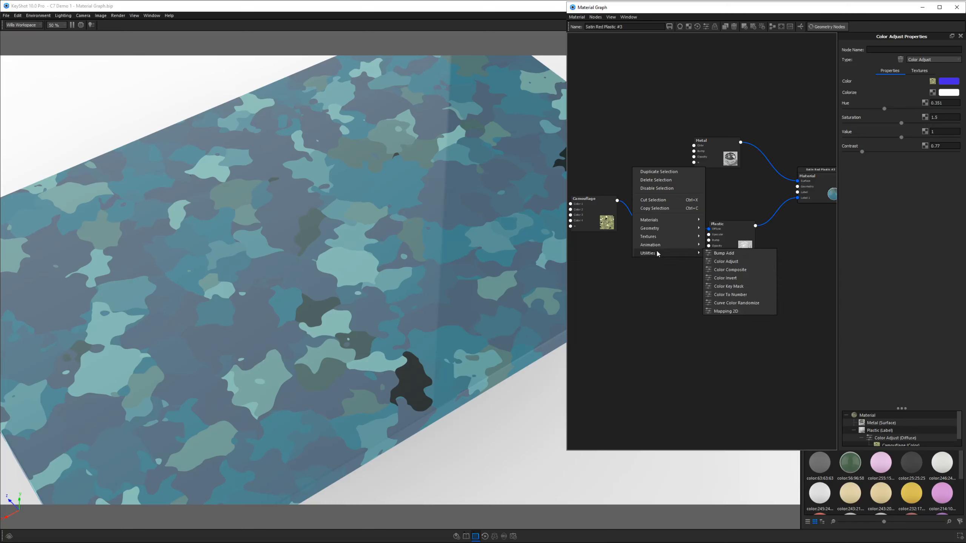
pyautogui.click(726, 278)
# Connect the Color Invert node between Color Adjust and the Plastic node's Diffuse input, and align it between them.
pyautogui.moveTo(723, 236); pyautogui.dragTo(744, 236)
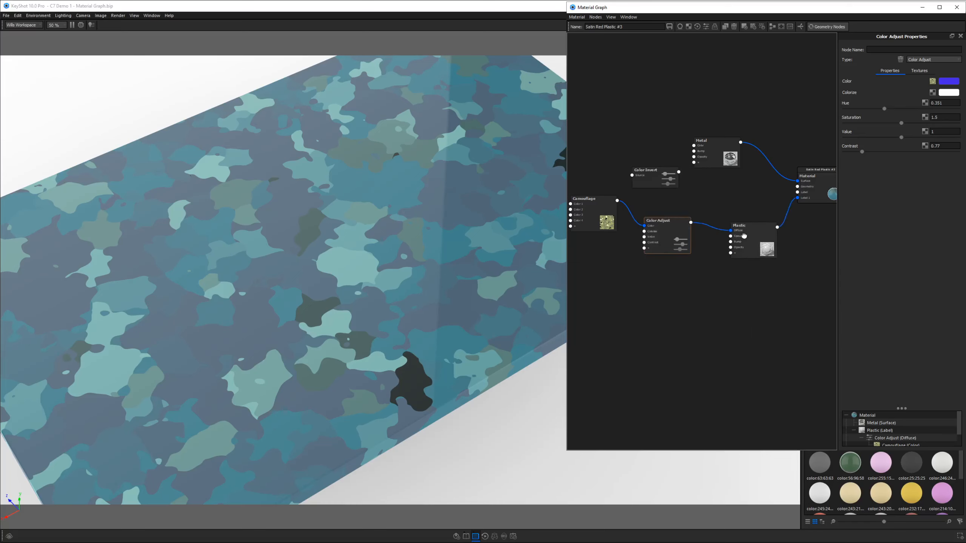
pyautogui.moveTo(600, 222); pyautogui.dragTo(579, 247)
pyautogui.moveTo(645, 237); pyautogui.dragTo(730, 230)
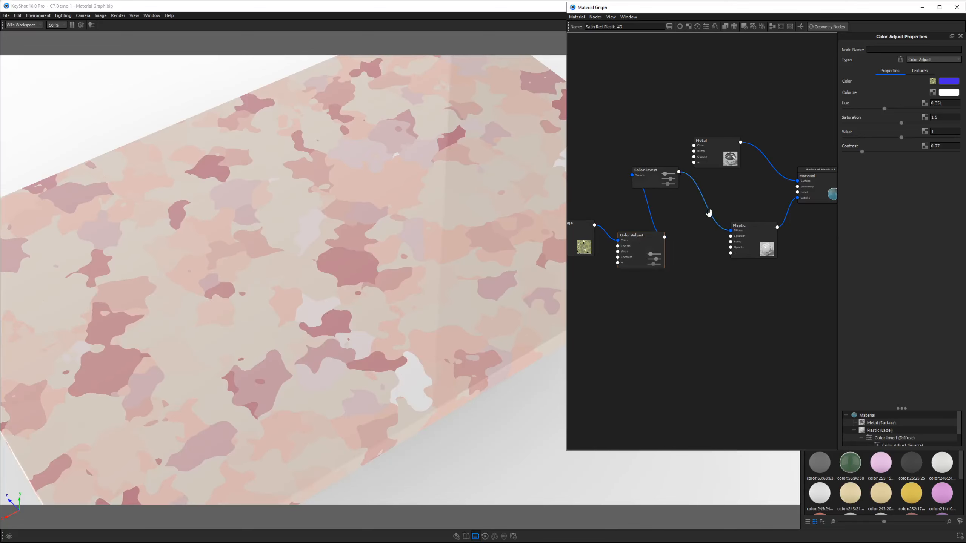
pyautogui.moveTo(666, 188); pyautogui.dragTo(701, 230)
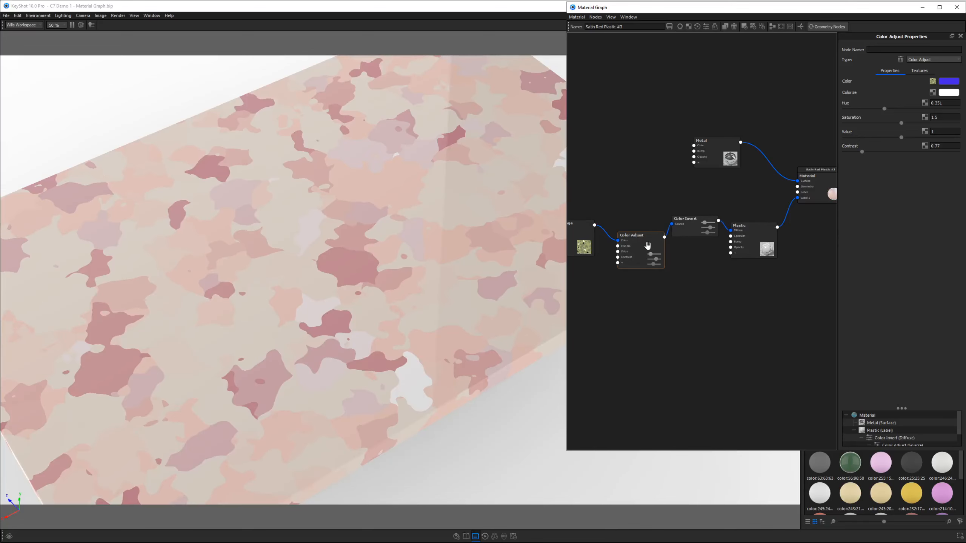
pyautogui.moveTo(648, 246); pyautogui.dragTo(642, 239)
pyautogui.moveTo(436, 264); pyautogui.dragTo(445, 239)
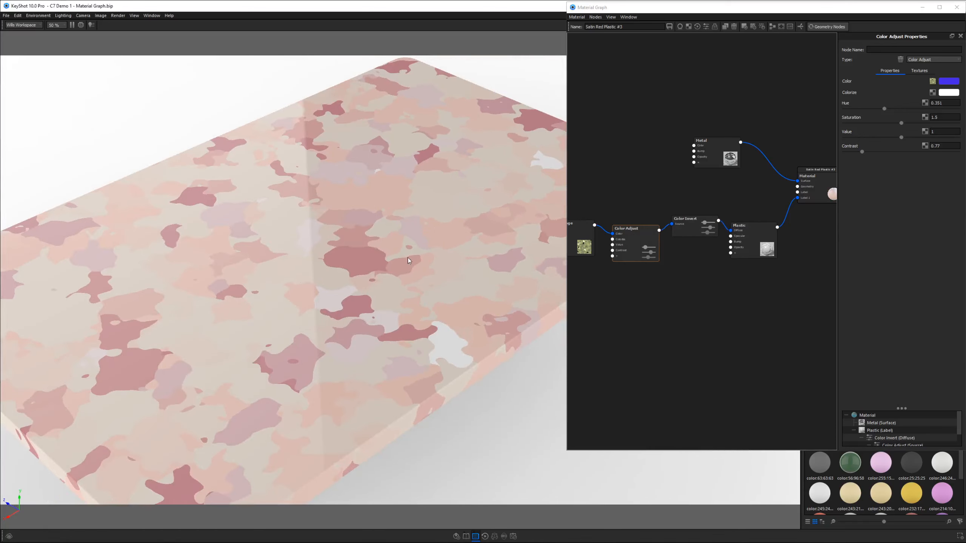
pyautogui.scroll(2, 395, 280)
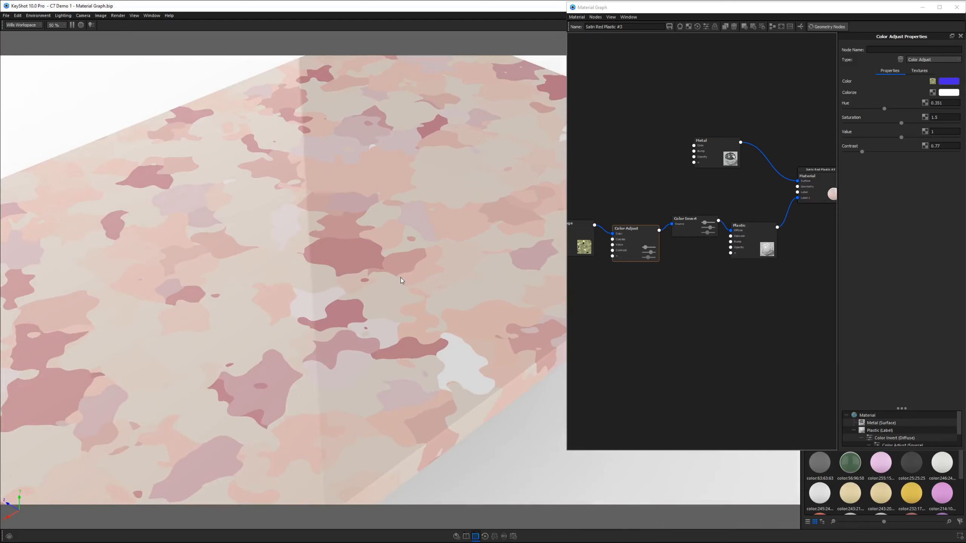
pyautogui.click(634, 243)
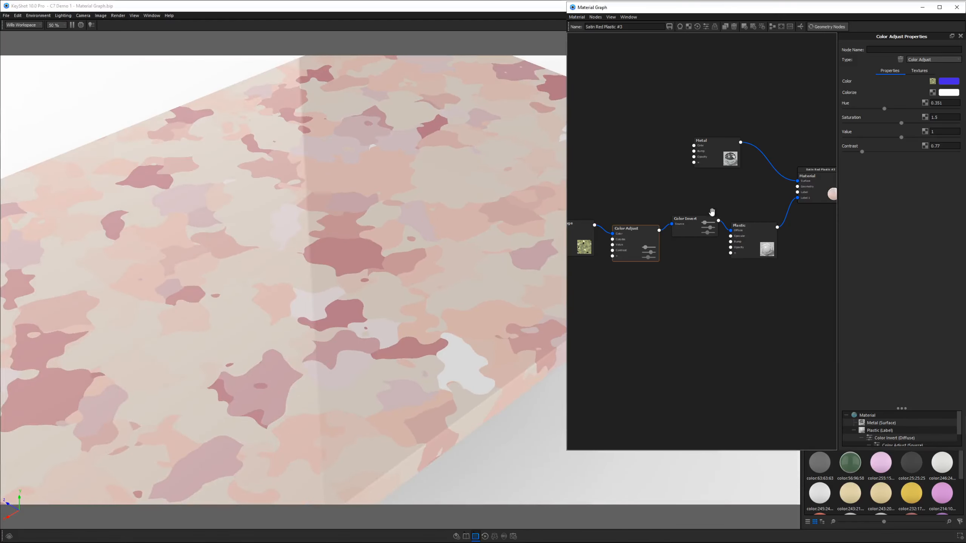
# Set the Color Adjust node's Hue to 0.127 and its Contrast to 0.42.
pyautogui.moveTo(881, 109); pyautogui.dragTo(859, 109)
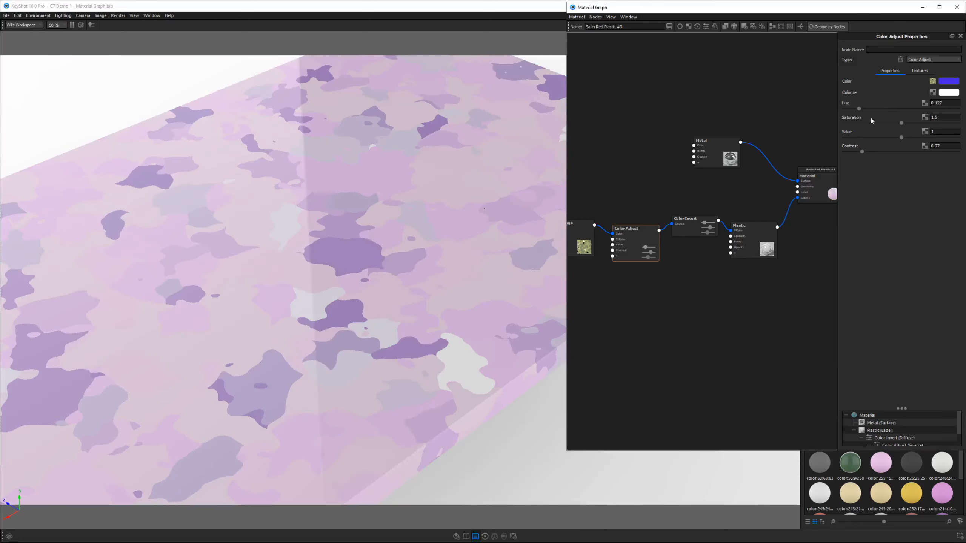
pyautogui.moveTo(865, 154); pyautogui.dragTo(850, 157)
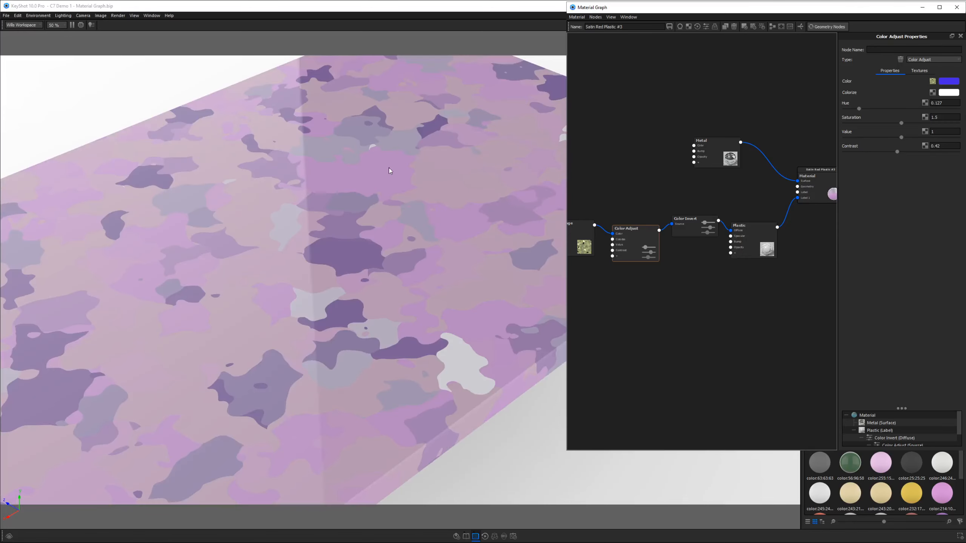
# Delete the Color Invert node and connect Color Adjust directly to the Plastic node's Diffuse input.
pyautogui.rightClick(690, 222)
pyautogui.click(695, 227)
pyautogui.moveTo(659, 230); pyautogui.dragTo(730, 230)
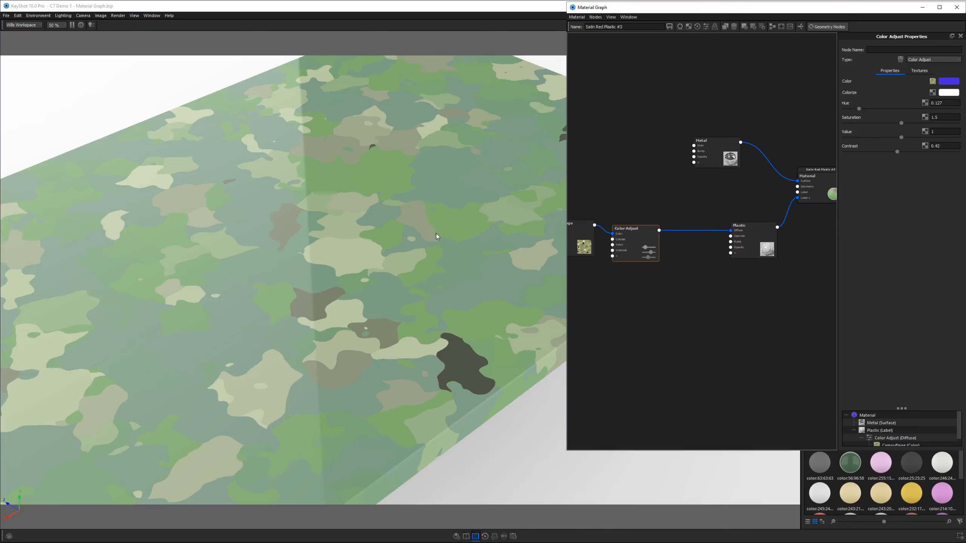
# Add a Bump Add utility node to the graph and place it between the Metal and Plastic nodes.
pyautogui.moveTo(645, 231); pyautogui.dragTo(647, 235)
pyautogui.rightClick(631, 161)
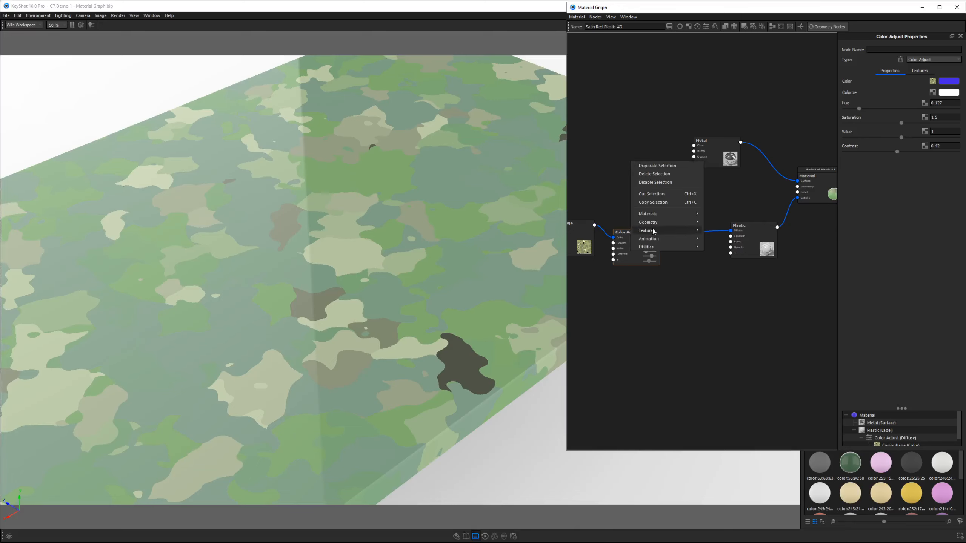
pyautogui.moveTo(662, 246)
pyautogui.click(723, 247)
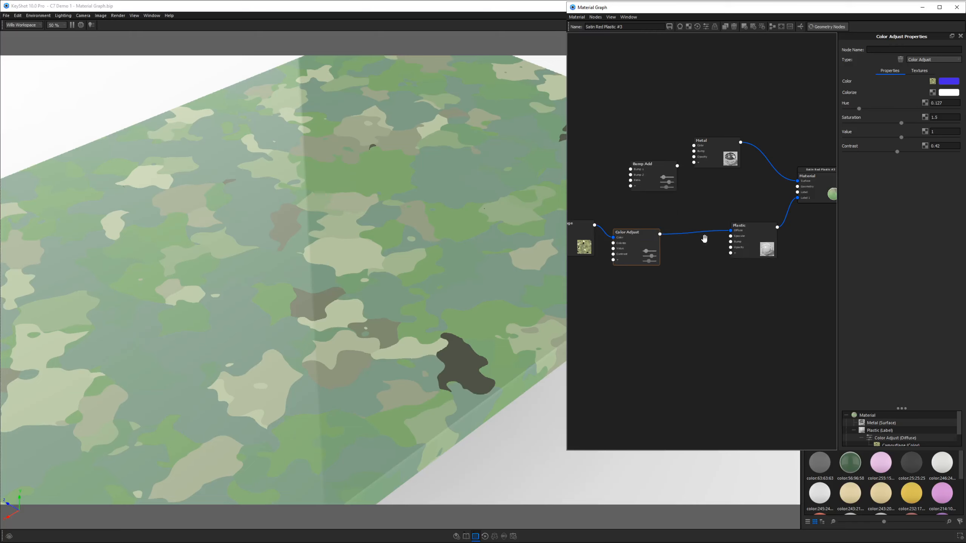
pyautogui.moveTo(679, 192); pyautogui.dragTo(697, 201)
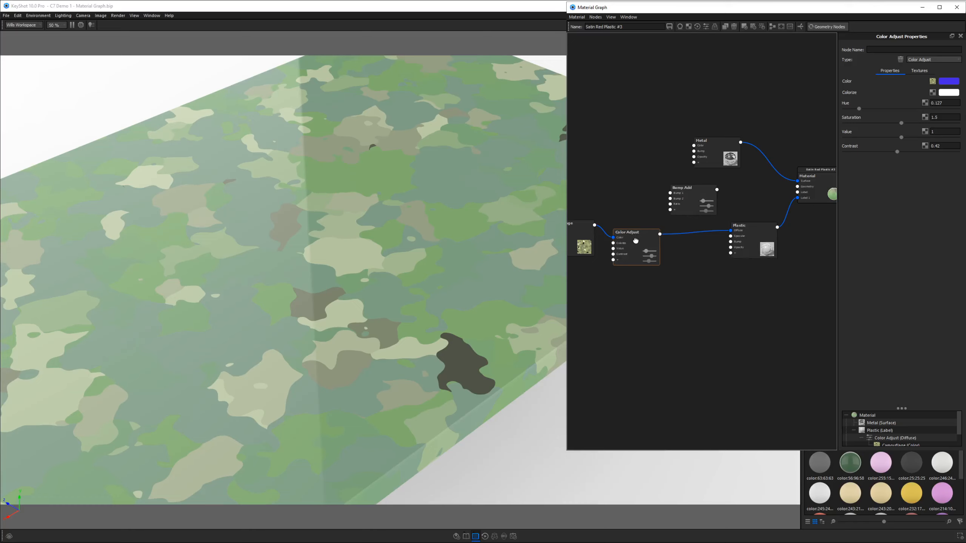
# Delete the Camouflage and Color Adjust nodes from the material graph.
pyautogui.moveTo(636, 243); pyautogui.dragTo(657, 243)
pyautogui.rightClick(584, 232)
pyautogui.click(590, 236)
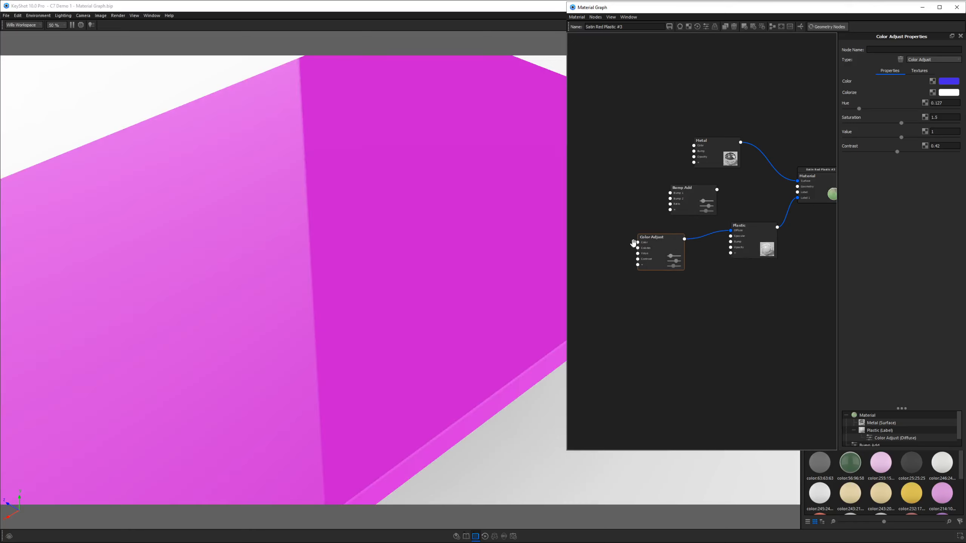
pyautogui.rightClick(657, 251)
pyautogui.click(672, 252)
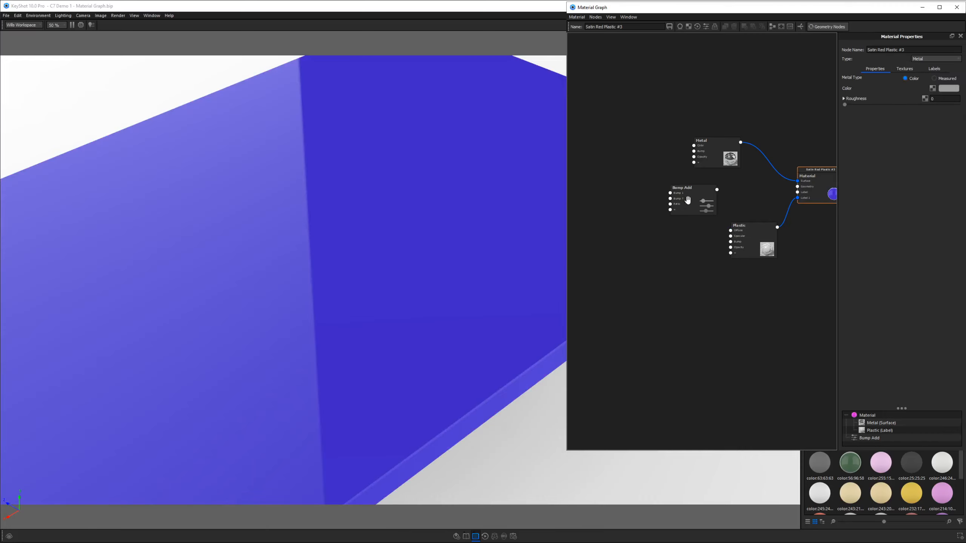
# Add a Noise (Texture) node and connect it to the Plastic node's Bump input.
pyautogui.rightClick(642, 241)
pyautogui.moveTo(662, 259)
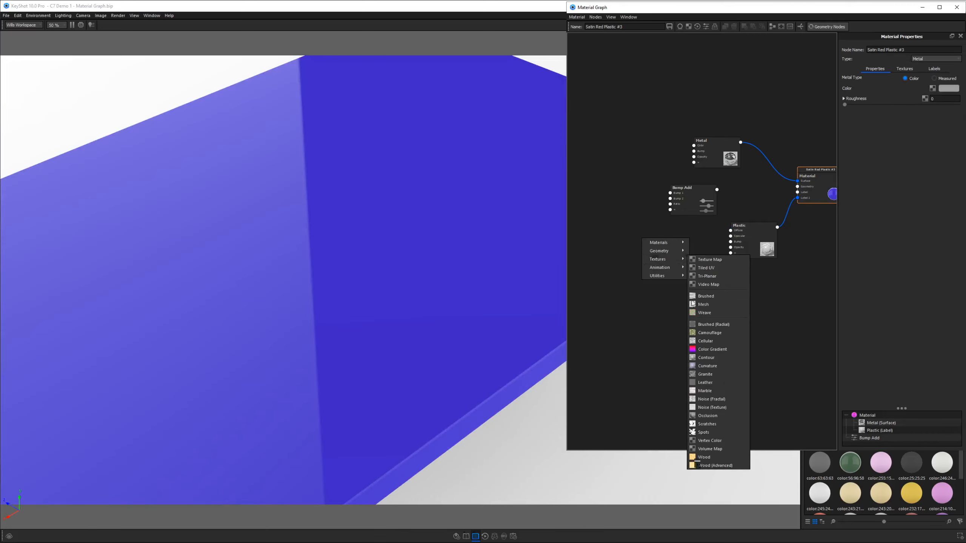
pyautogui.click(712, 408)
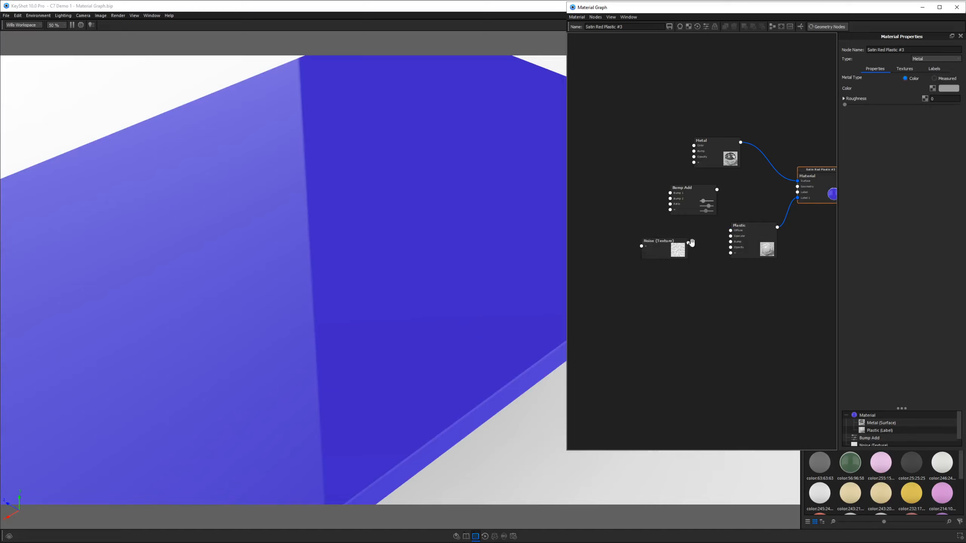
pyautogui.moveTo(688, 243); pyautogui.dragTo(731, 242)
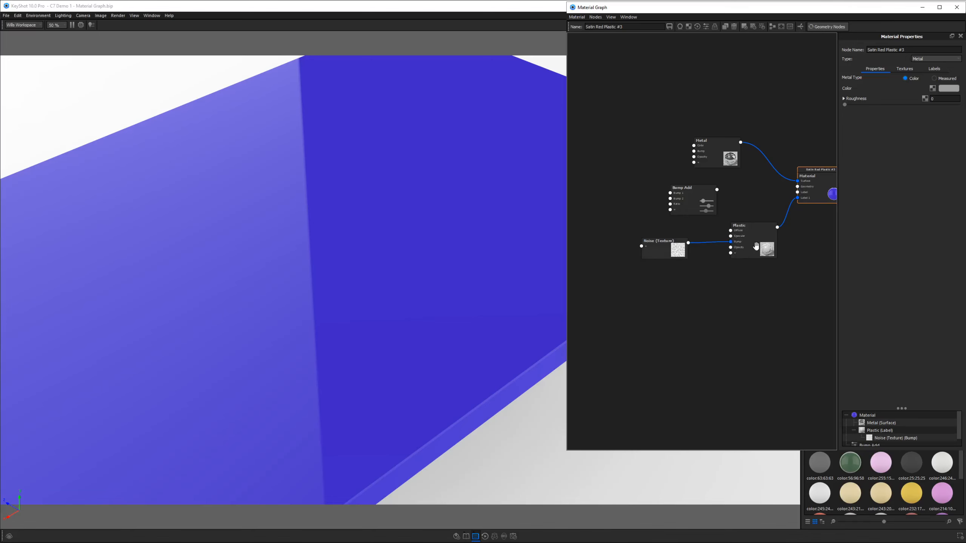
pyautogui.press('f')
pyautogui.moveTo(388, 270); pyautogui.dragTo(392, 240)
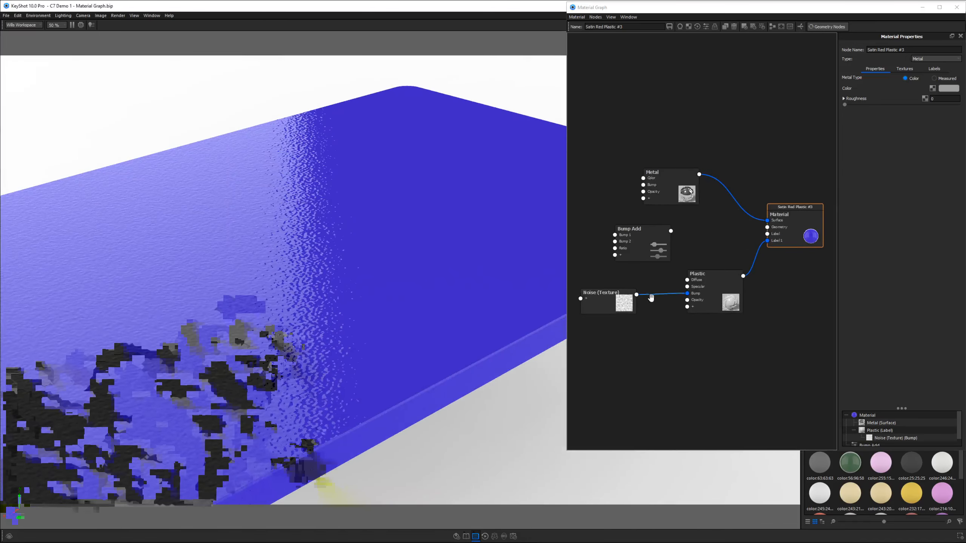
# Set the Plastic node's Diffuse color to black.
pyautogui.click(696, 305)
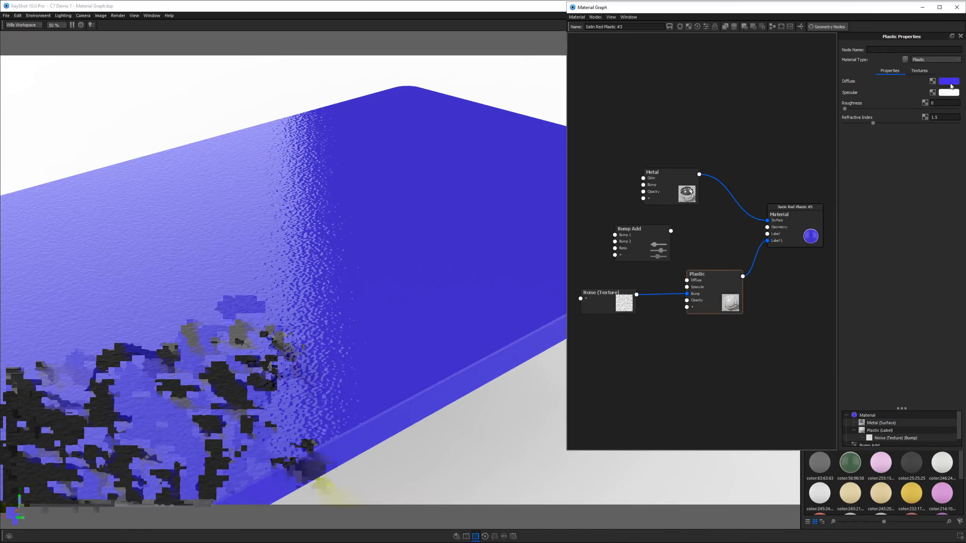
pyautogui.click(950, 82)
pyautogui.click(684, 319)
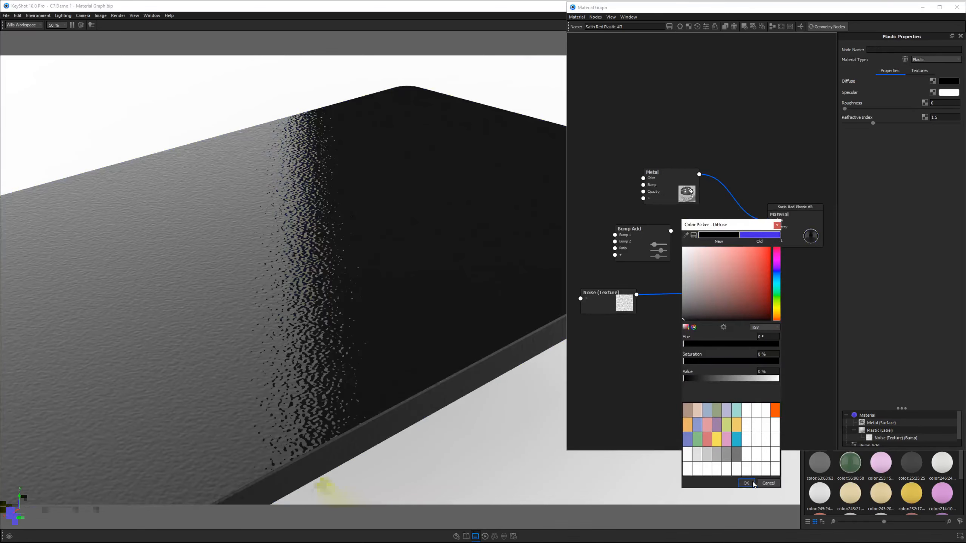
pyautogui.click(753, 483)
pyautogui.moveTo(437, 354); pyautogui.dragTo(401, 358)
pyautogui.scroll(4, 402, 351)
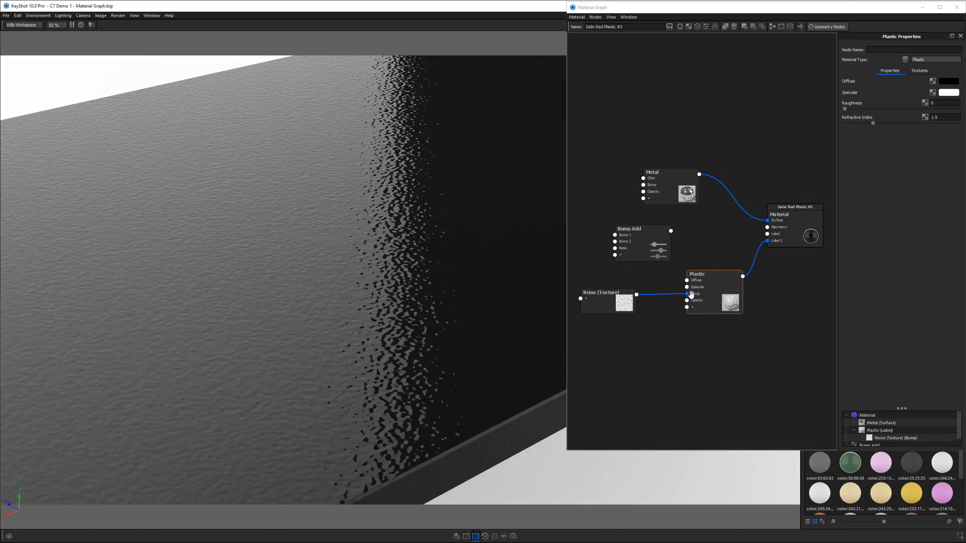
# Add a Scratches texture below the Noise (Texture) node and connect it to the Plastic node's Bump input in place of the noise.
pyautogui.moveTo(691, 294); pyautogui.dragTo(705, 291)
pyautogui.moveTo(598, 303); pyautogui.dragTo(607, 283)
pyautogui.rightClick(608, 312)
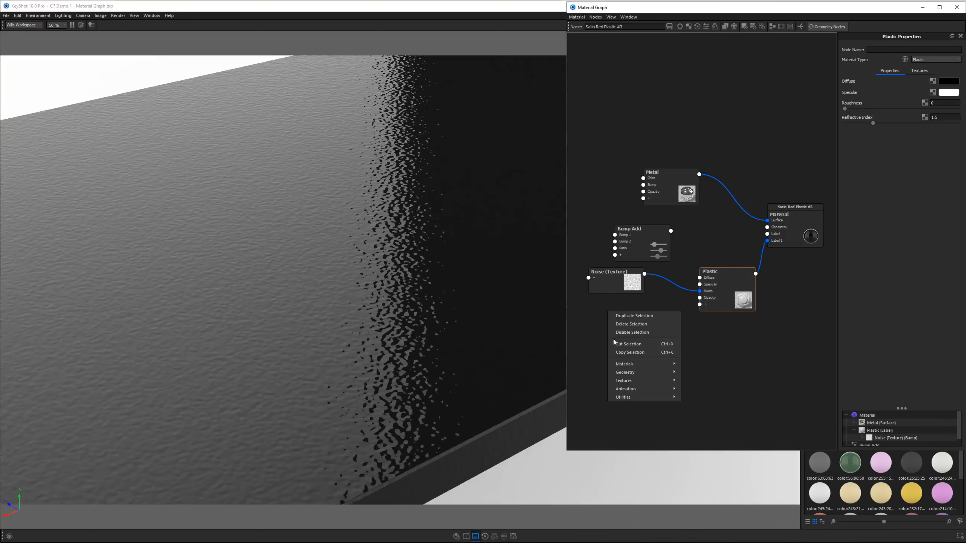
pyautogui.moveTo(631, 380)
pyautogui.click(702, 494)
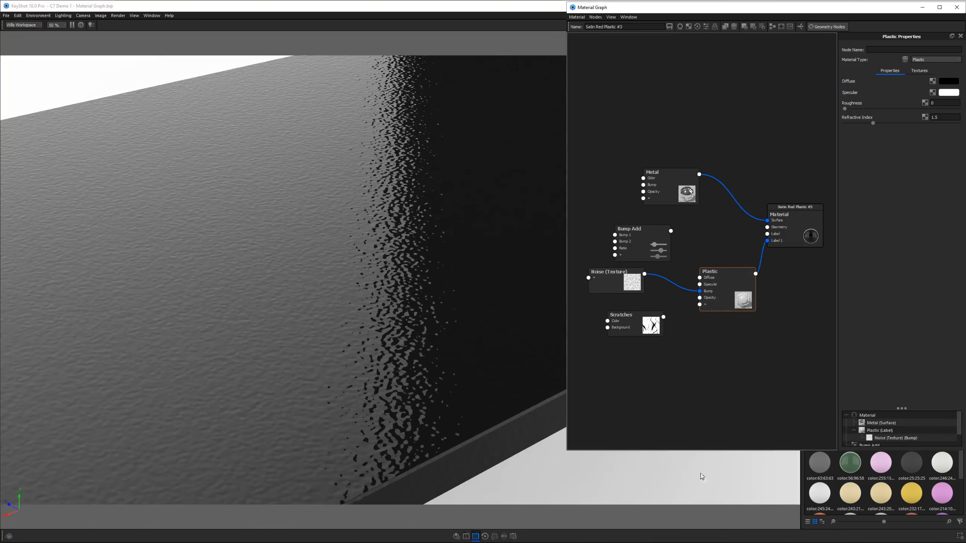
pyautogui.moveTo(654, 318); pyautogui.dragTo(700, 291)
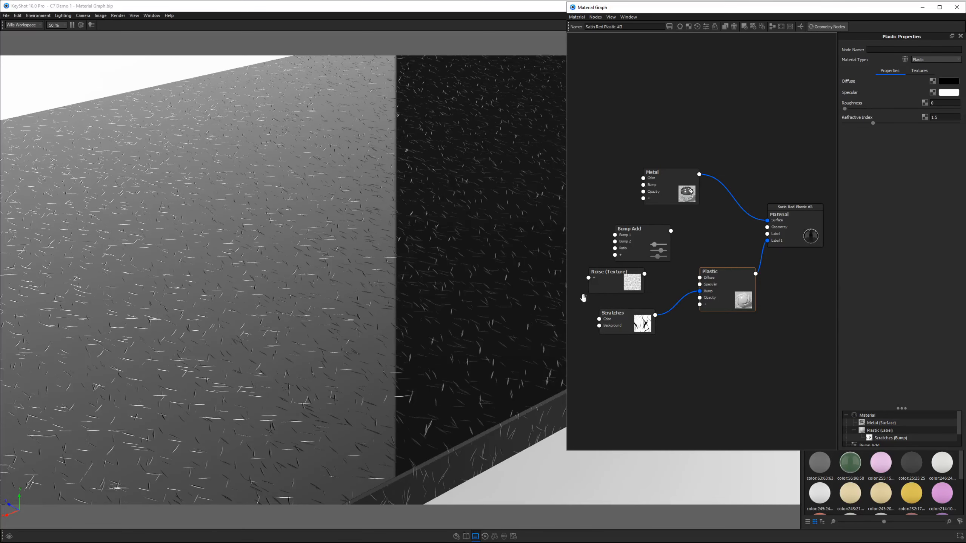
pyautogui.moveTo(614, 275); pyautogui.dragTo(622, 281)
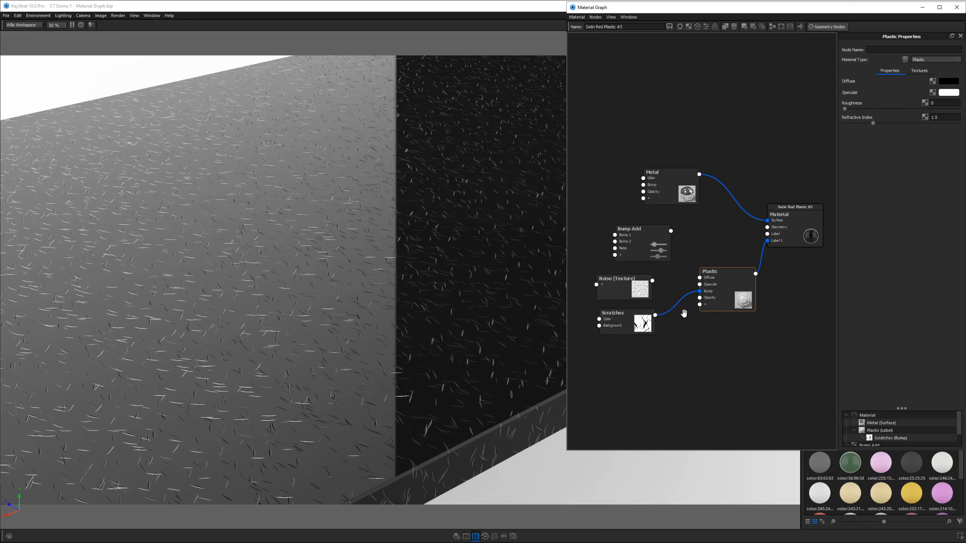
# Insert a Bump Add utility on the connection between Scratches and Plastic, and move the Plastic node away to make room.
pyautogui.rightClick(679, 305)
pyautogui.moveTo(702, 327)
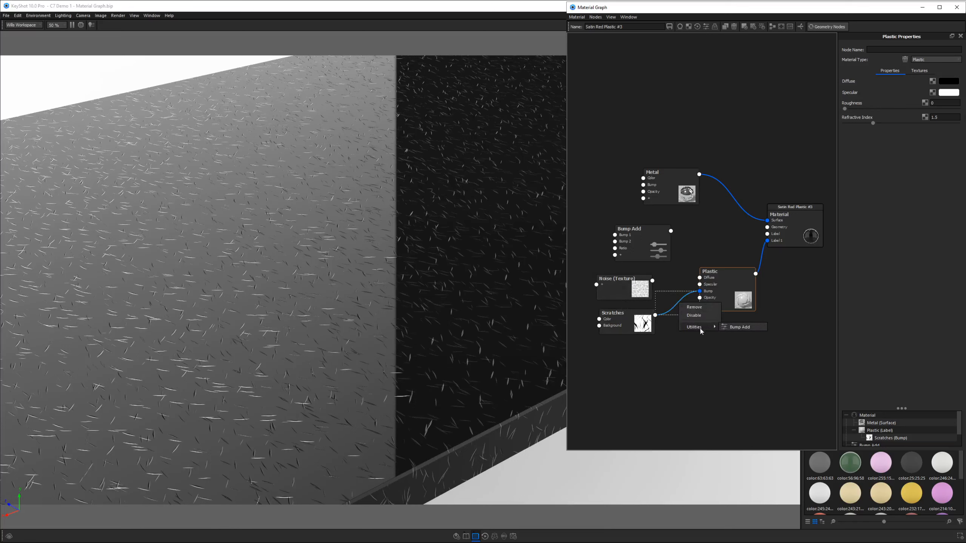
pyautogui.click(733, 327)
pyautogui.moveTo(732, 286); pyautogui.dragTo(780, 306)
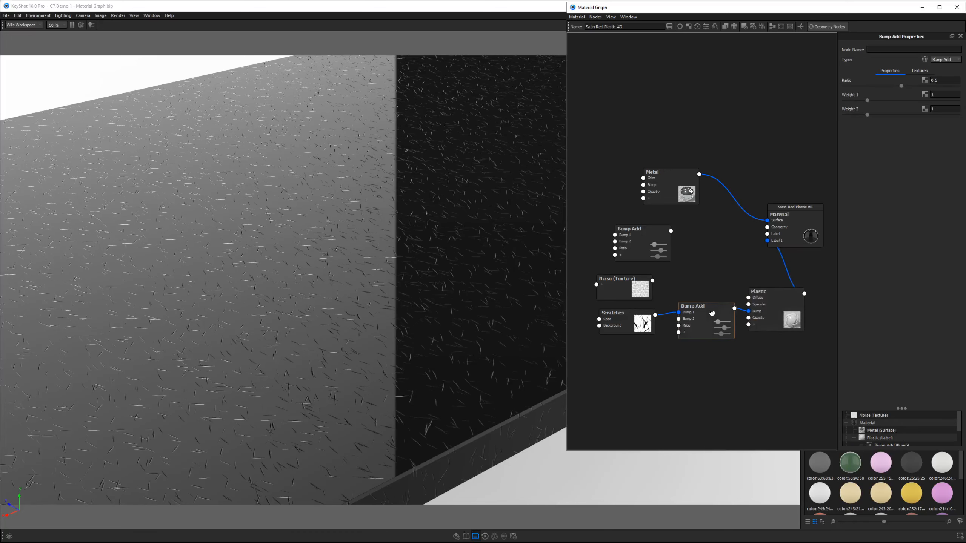
# Align the bump nodes and connect Noise (Texture) to the Bump 2 input of the inserted Bump Add node.
pyautogui.moveTo(712, 313); pyautogui.dragTo(712, 309)
pyautogui.moveTo(640, 314); pyautogui.dragTo(640, 313)
pyautogui.moveTo(644, 289); pyautogui.dragTo(679, 314)
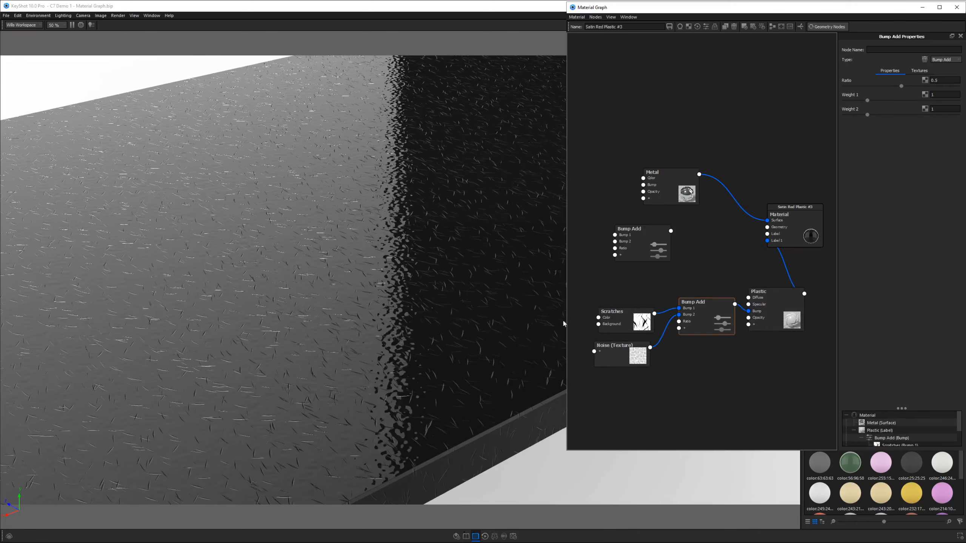
# Set the Scratches texture's Scale to 3.85 mm, and the connected Bump Add node's Weight 1 to 0.82 and Weight 2 to 1.22.
pyautogui.scroll(4, 452, 310)
pyautogui.moveTo(388, 294); pyautogui.dragTo(406, 300)
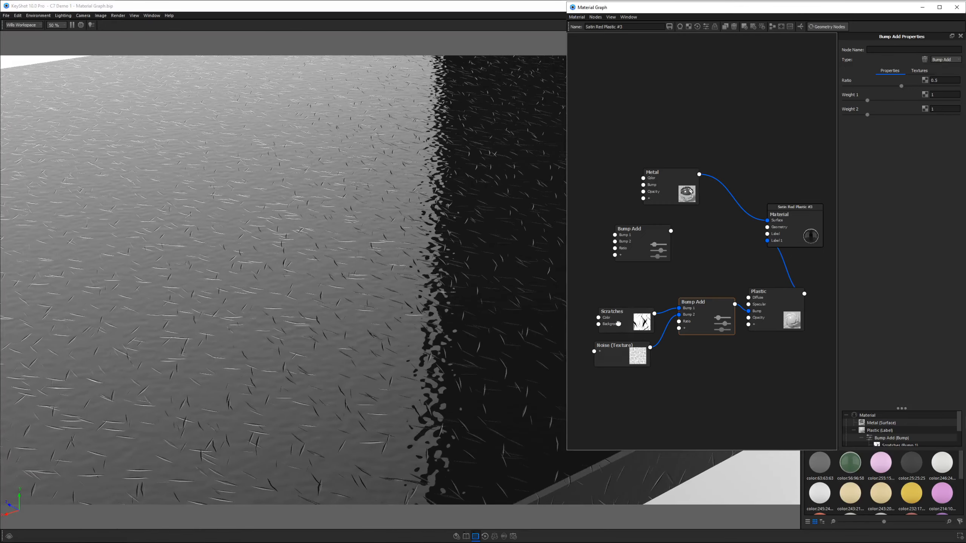
pyautogui.moveTo(618, 320); pyautogui.dragTo(615, 320)
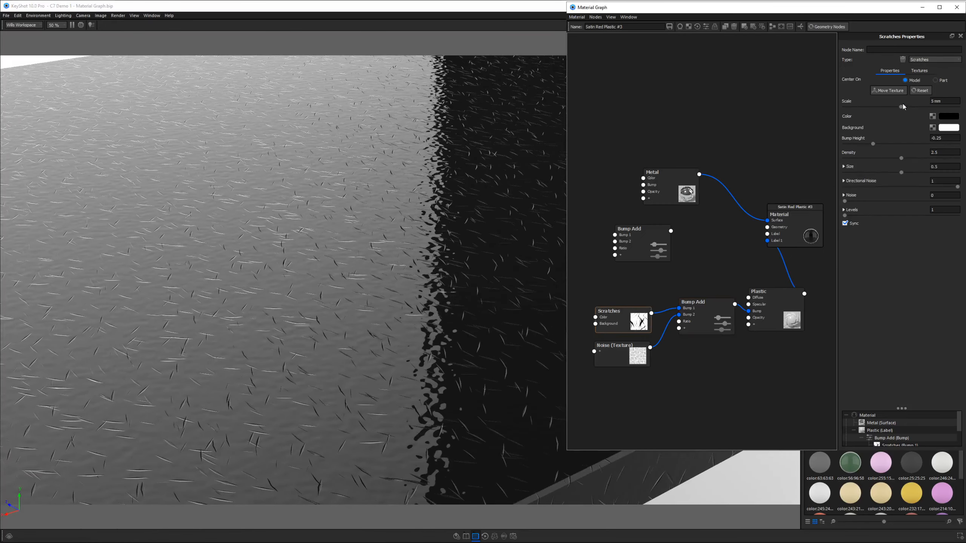
pyautogui.moveTo(903, 106)
pyautogui.mouseDown()
pyautogui.moveTo(914, 109)
pyautogui.moveTo(888, 108)
pyautogui.mouseUp()
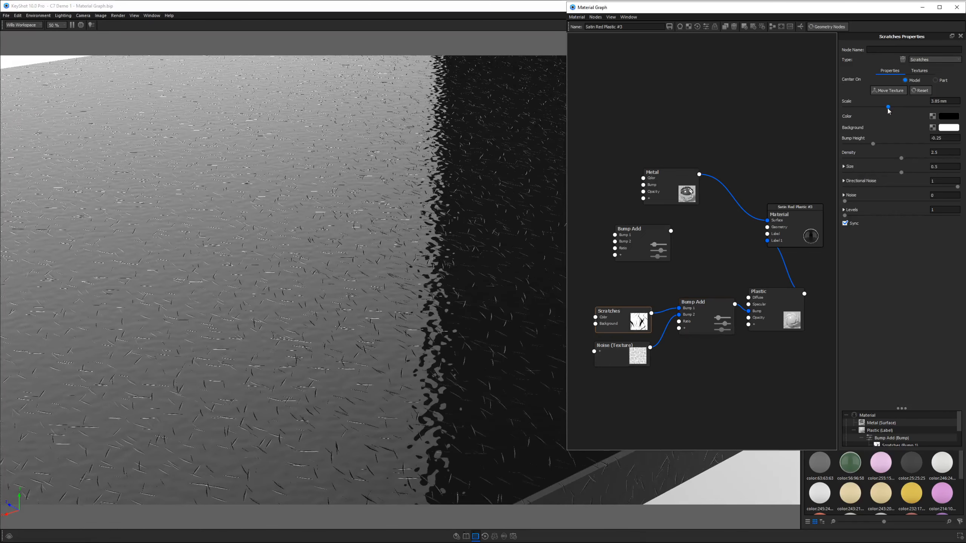
pyautogui.moveTo(694, 321); pyautogui.dragTo(687, 327)
pyautogui.moveTo(870, 101)
pyautogui.mouseDown()
pyautogui.moveTo(884, 100)
pyautogui.moveTo(862, 99)
pyautogui.moveTo(880, 115)
pyautogui.mouseUp()
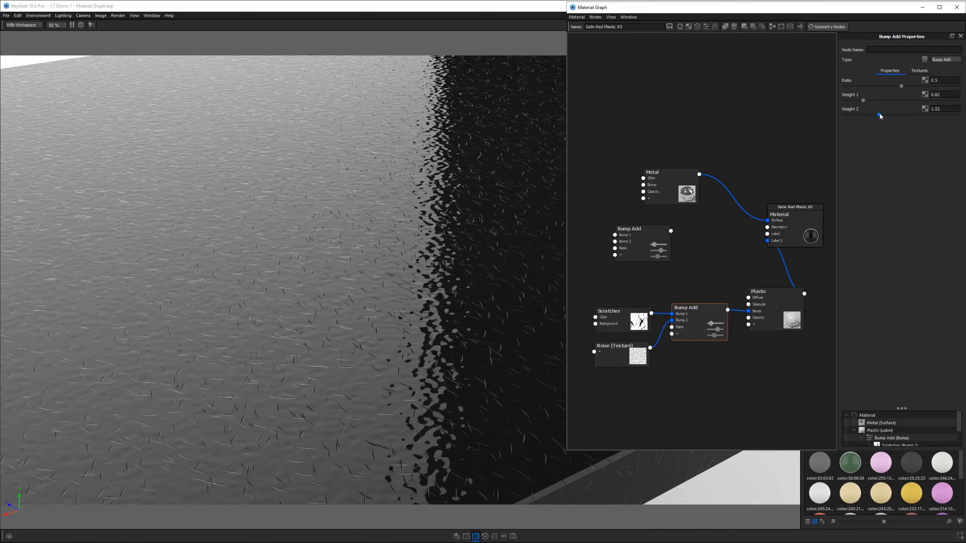
# Add a Color Composite utility node and place it beside the unconnected Bump Add node.
pyautogui.rightClick(703, 221)
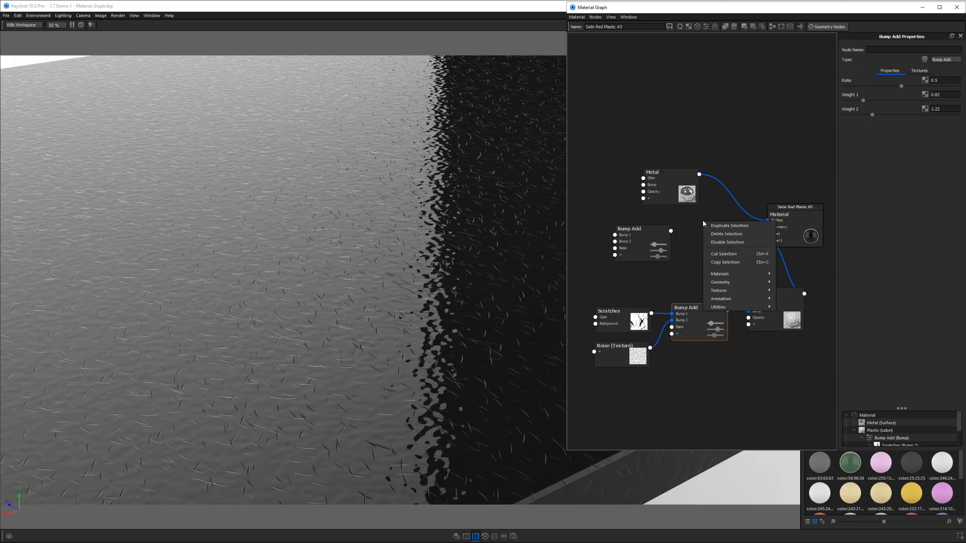
pyautogui.moveTo(726, 308)
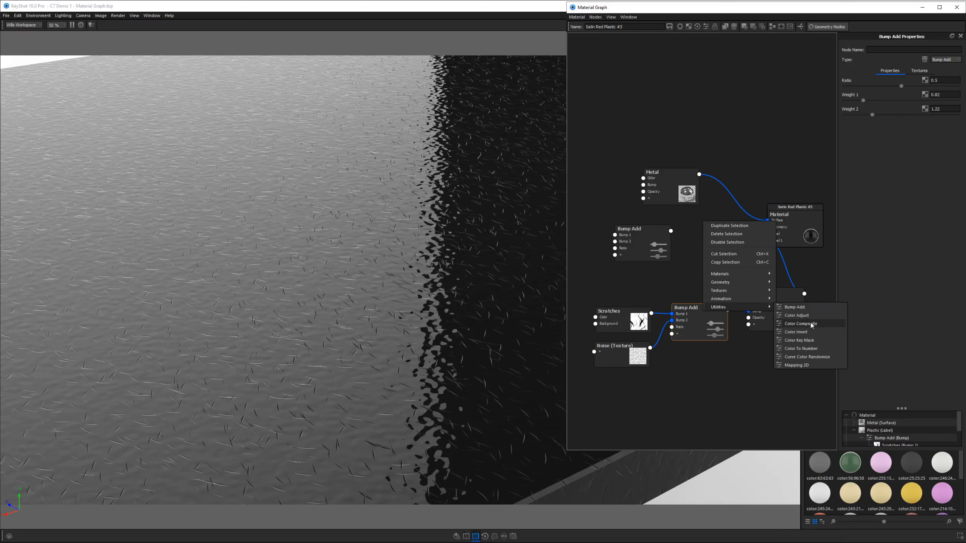
pyautogui.click(801, 324)
pyautogui.moveTo(733, 244); pyautogui.dragTo(713, 250)
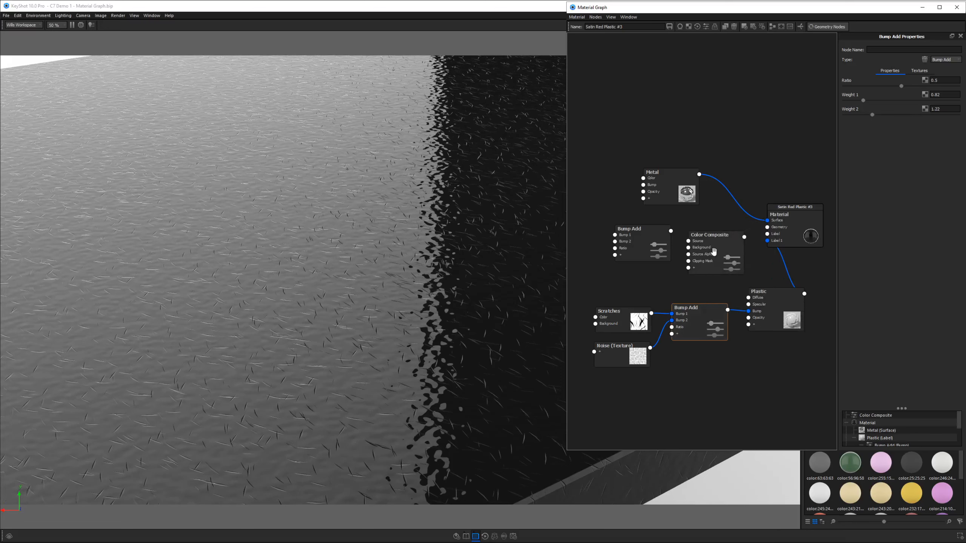
# Move the connected Bump Add, Noise (Texture), Scratches and Plastic nodes lower in the graph to free up space.
pyautogui.moveTo(706, 319); pyautogui.dragTo(710, 338)
pyautogui.moveTo(638, 356); pyautogui.dragTo(634, 378)
pyautogui.moveTo(638, 316); pyautogui.dragTo(633, 335)
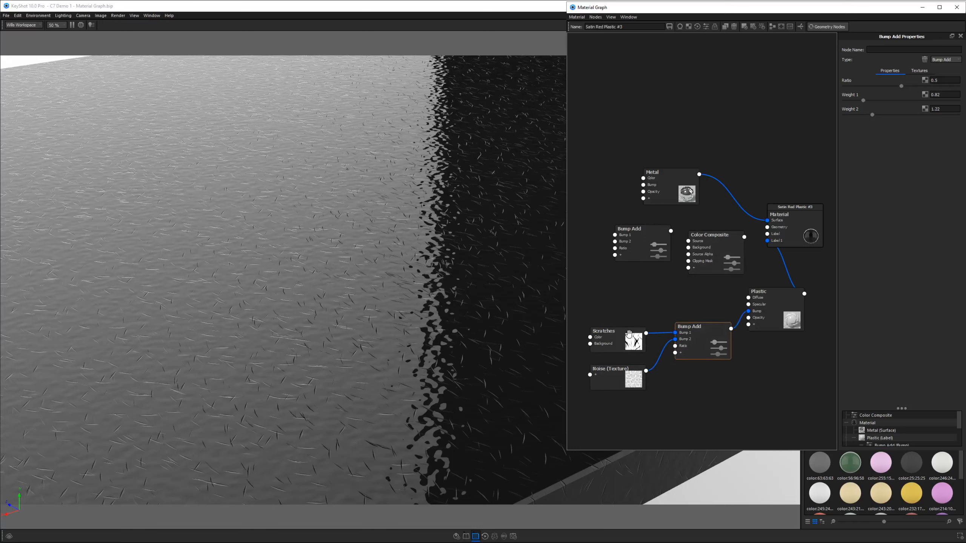
pyautogui.moveTo(791, 309); pyautogui.dragTo(801, 320)
pyautogui.moveTo(707, 330); pyautogui.dragTo(709, 351)
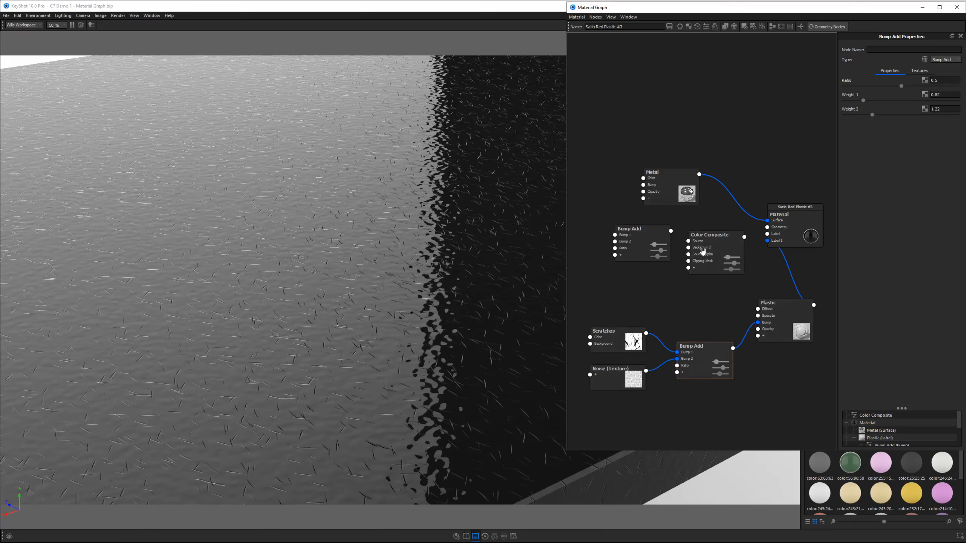
# Connect Color Composite to the Plastic node's Diffuse input, place it just above the connected Bump Add, and move the unused Bump Add aside.
pyautogui.moveTo(703, 250); pyautogui.dragTo(759, 309)
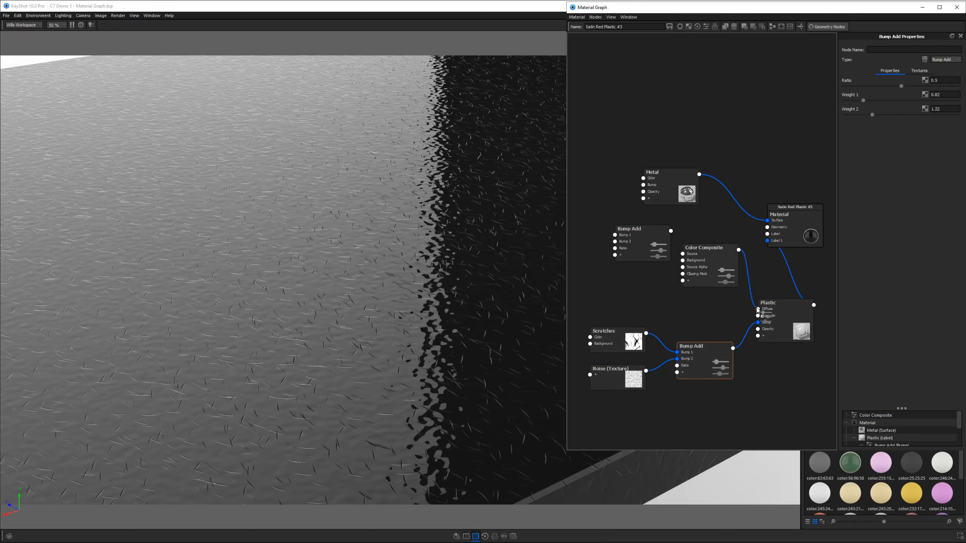
pyautogui.moveTo(704, 248); pyautogui.dragTo(707, 270)
pyautogui.moveTo(629, 229); pyautogui.dragTo(609, 216)
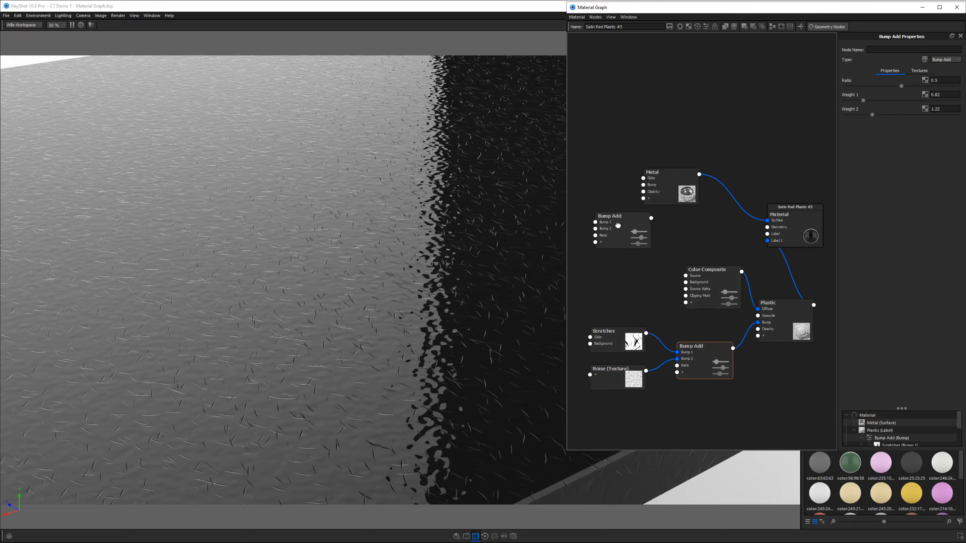
# Add a Camouflage texture node next to the Color Composite node.
pyautogui.rightClick(620, 281)
pyautogui.moveTo(651, 338)
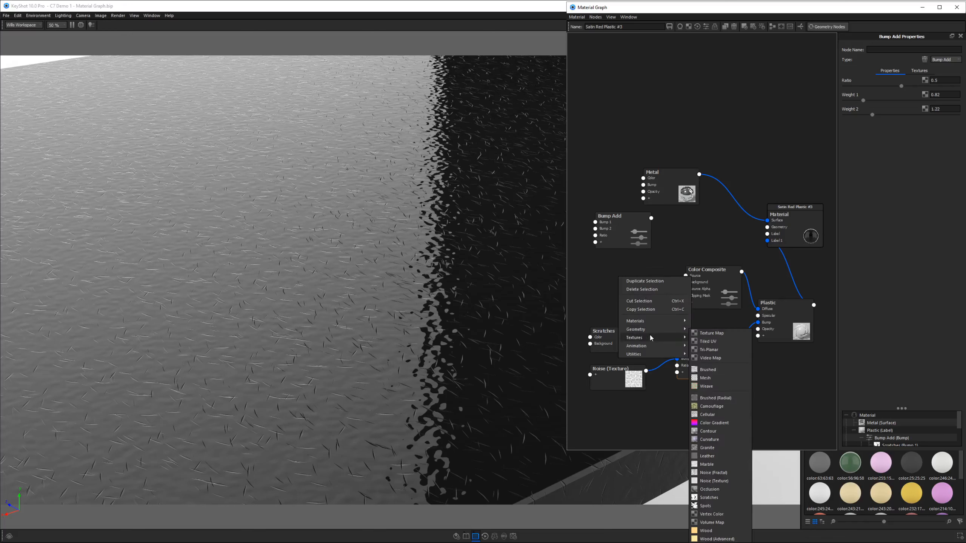
pyautogui.click(711, 406)
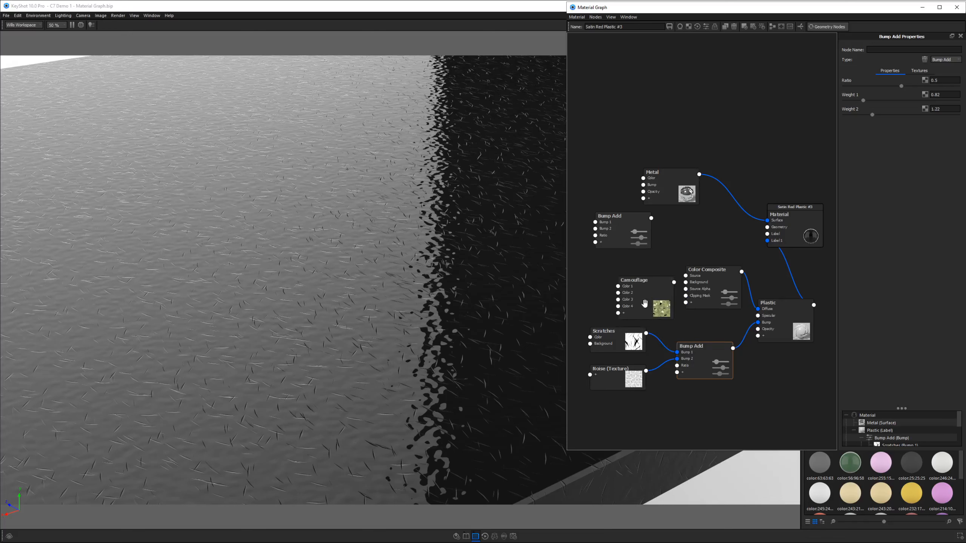
# Connect the Camouflage texture to Color Composite's Source input, and move Camouflage and the unused Bump Add higher in the graph.
pyautogui.moveTo(646, 282)
pyautogui.mouseDown()
pyautogui.moveTo(666, 291)
pyautogui.moveTo(685, 275)
pyautogui.moveTo(634, 276)
pyautogui.mouseUp()
pyautogui.scroll(-5, 520, 248)
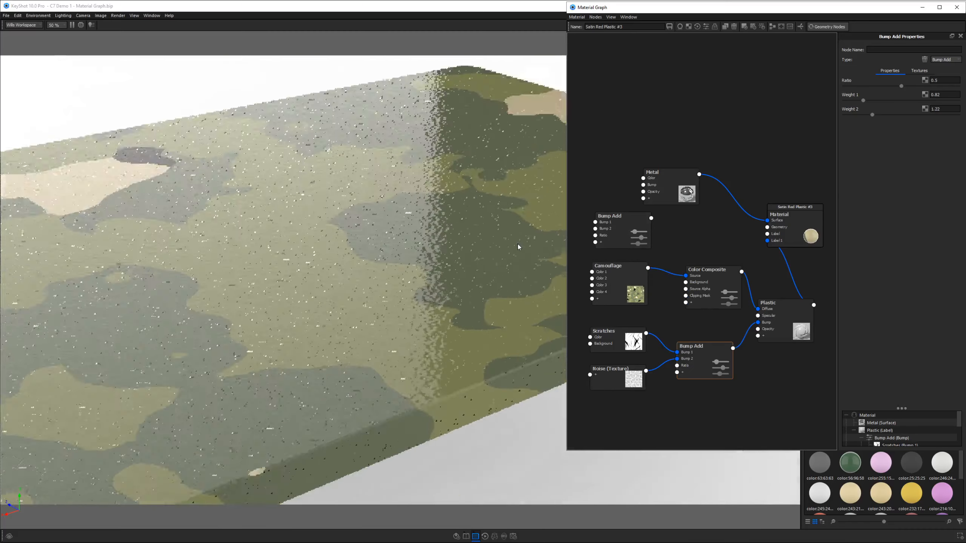
pyautogui.moveTo(626, 226); pyautogui.dragTo(615, 155)
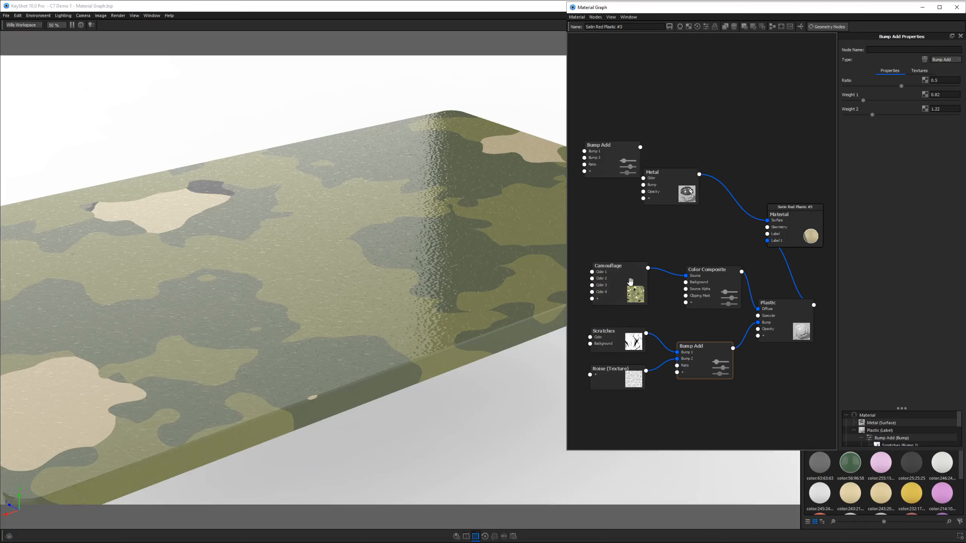
pyautogui.moveTo(631, 282); pyautogui.dragTo(630, 236)
# Add a Color Gradient texture node below Camouflage and preview its color alone on the model.
pyautogui.rightClick(602, 276)
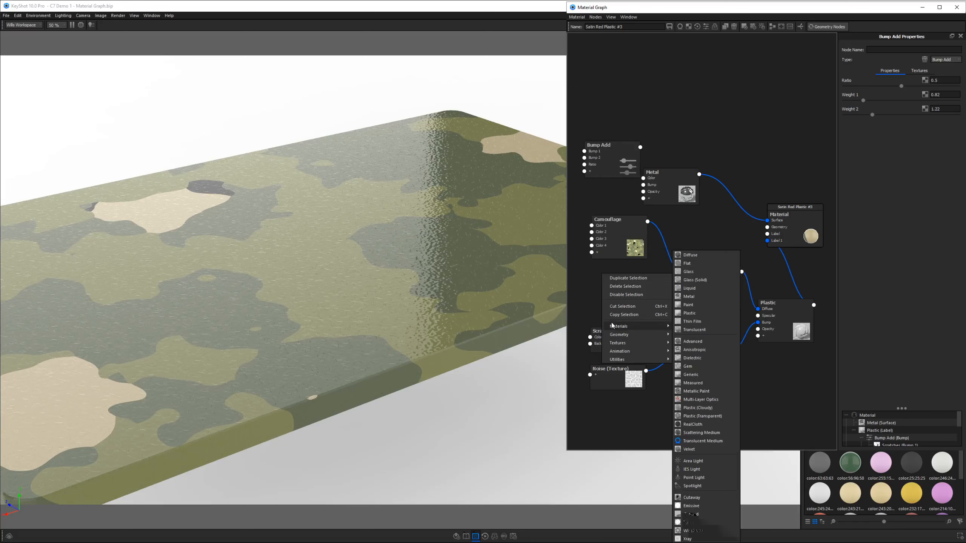
pyautogui.moveTo(624, 345)
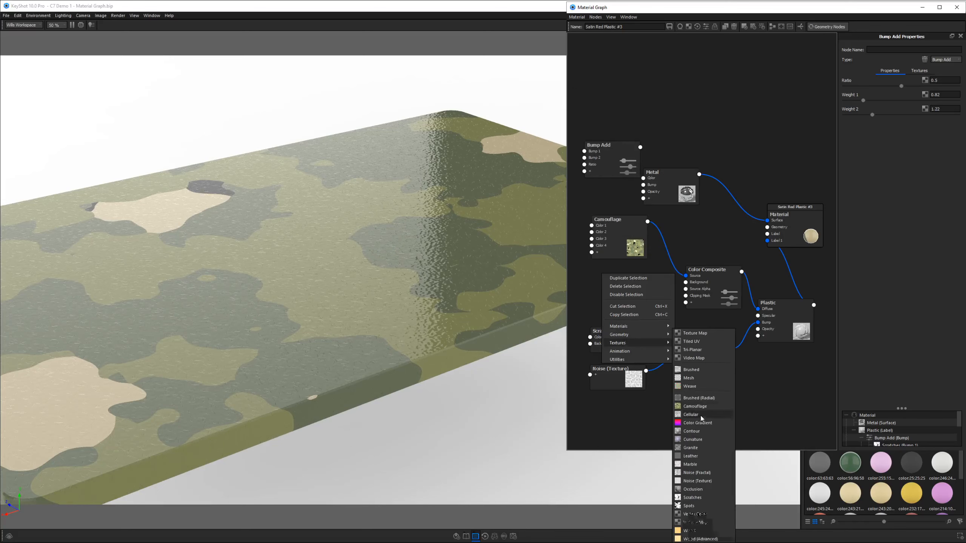
pyautogui.click(697, 423)
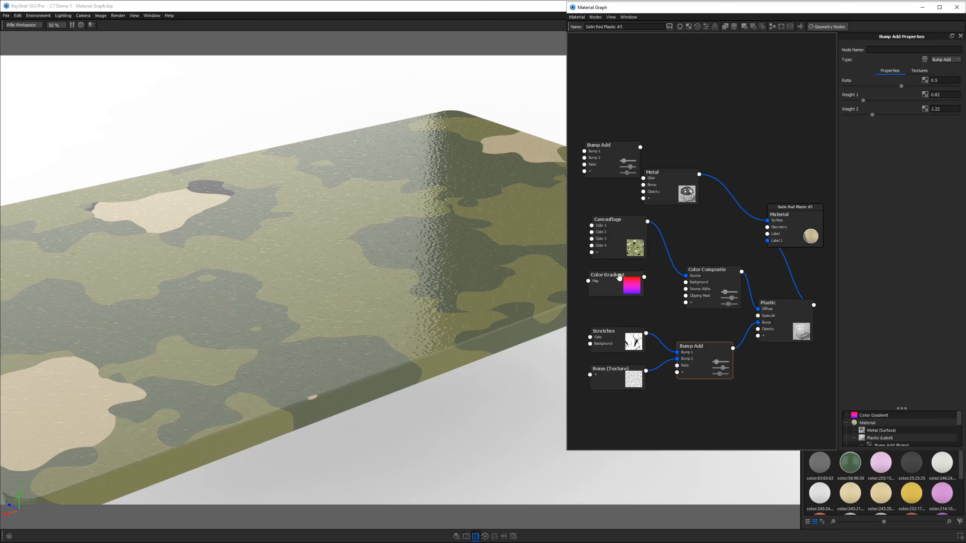
pyautogui.doubleClick(620, 276)
pyautogui.press('c')
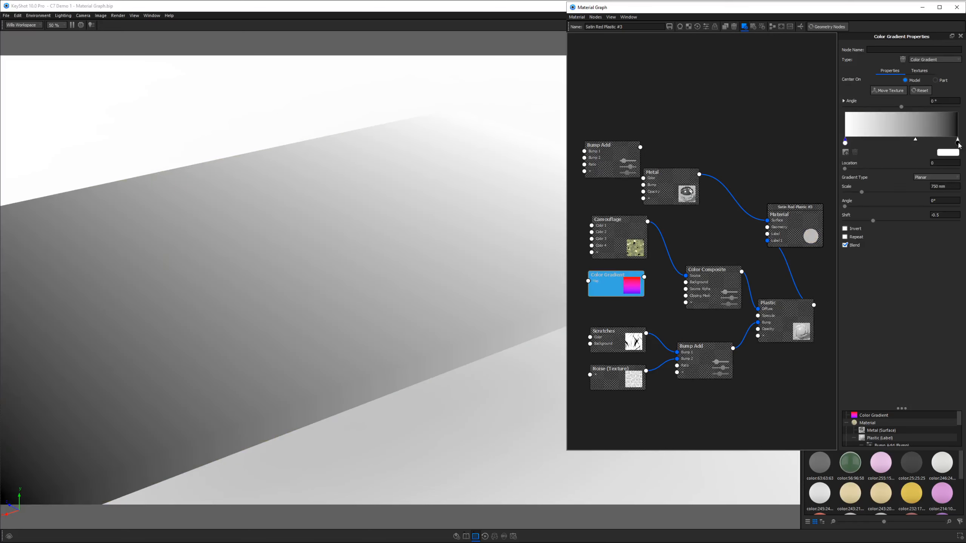
# Change the gradient's black end stop to dark blue with hue 236°, saturation 89% and value 62%, and end the color preview.
pyautogui.doubleClick(958, 143)
pyautogui.click(777, 274)
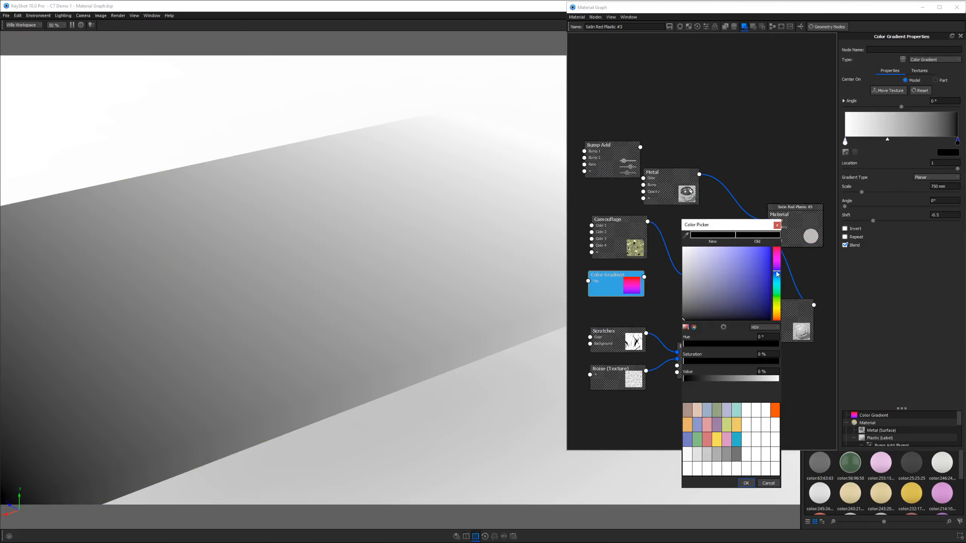
pyautogui.moveTo(760, 274); pyautogui.dragTo(770, 292)
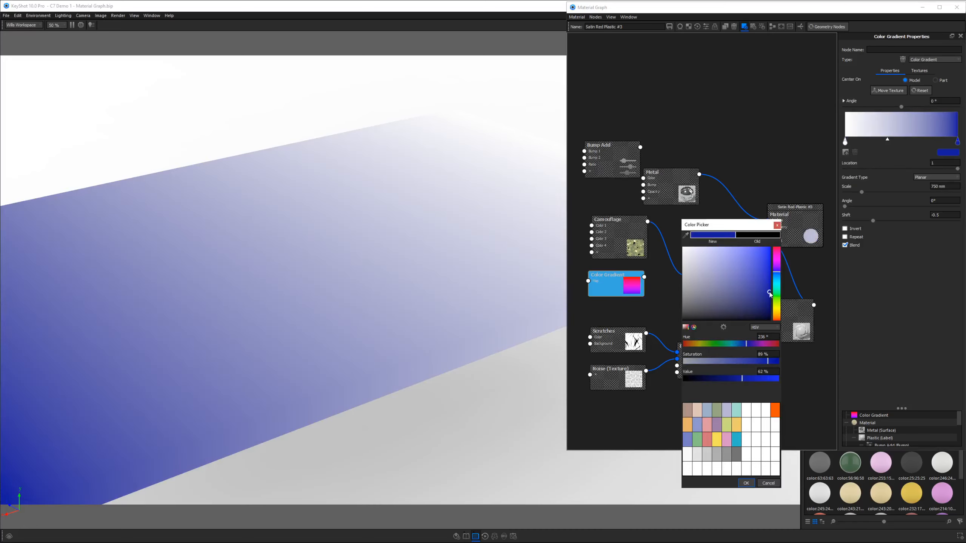
pyautogui.click(745, 483)
pyautogui.moveTo(425, 278); pyautogui.dragTo(200, 360)
pyautogui.click(624, 279)
pyautogui.press('c')
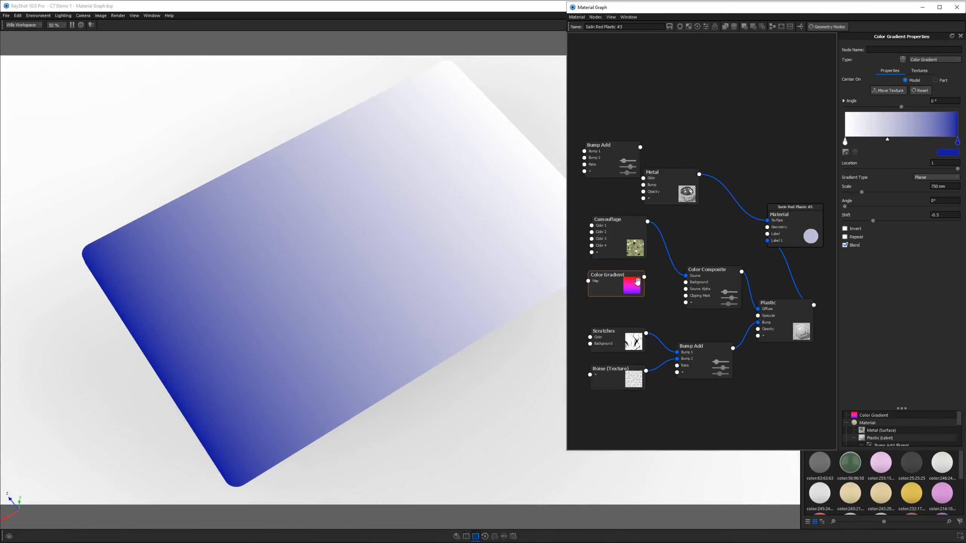
# Line up Color Gradient and Camouflage beside Color Composite, and connect the gradient to its Background input.
pyautogui.moveTo(611, 278); pyautogui.dragTo(612, 286)
pyautogui.moveTo(615, 238); pyautogui.dragTo(612, 249)
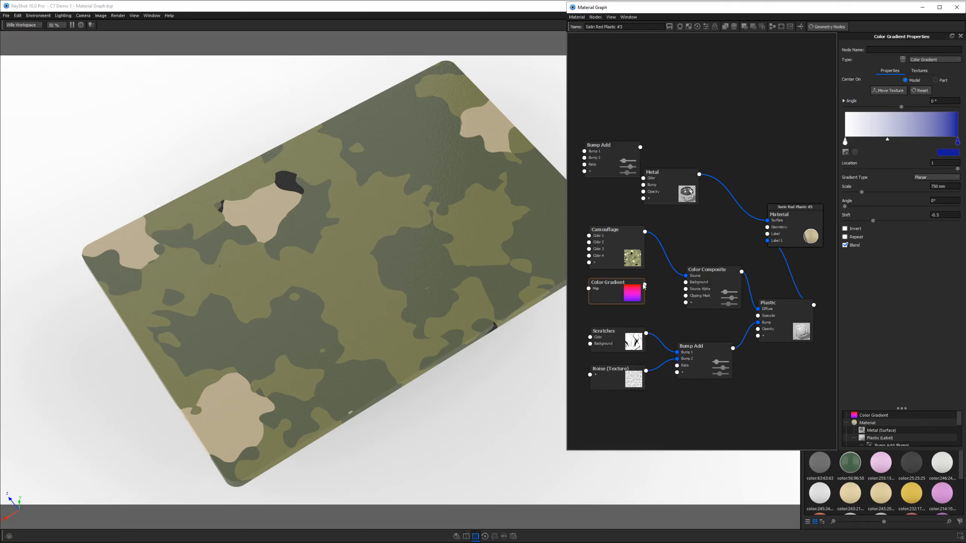
pyautogui.moveTo(695, 286); pyautogui.dragTo(725, 293)
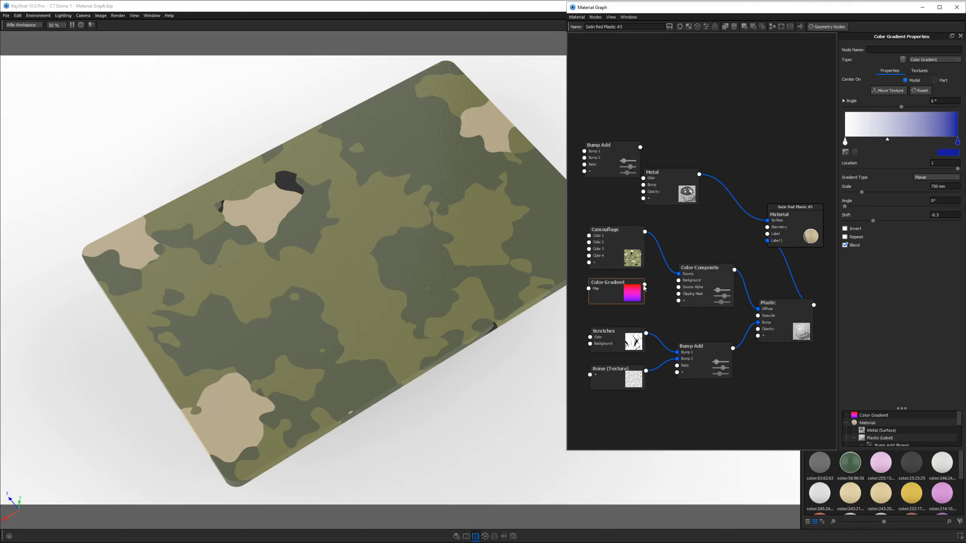
pyautogui.moveTo(644, 285); pyautogui.dragTo(695, 276)
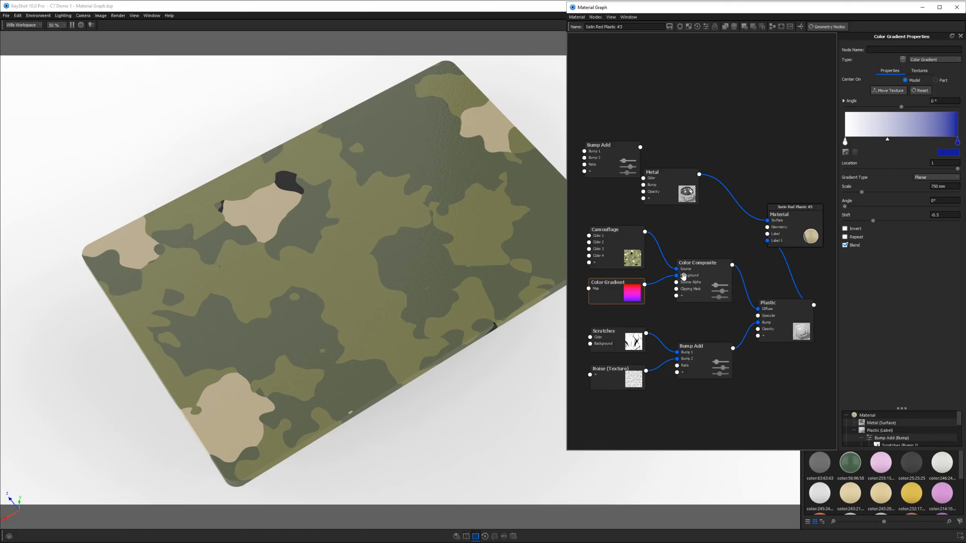
# Set the Color Composite node's Blend Mode to Multiply and view the label at a lower angle.
pyautogui.click(694, 274)
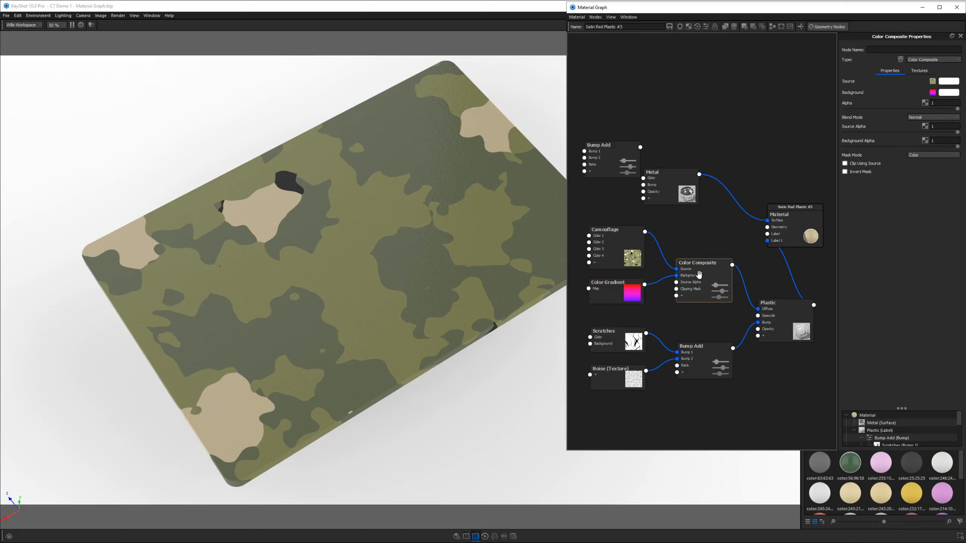
pyautogui.click(918, 117)
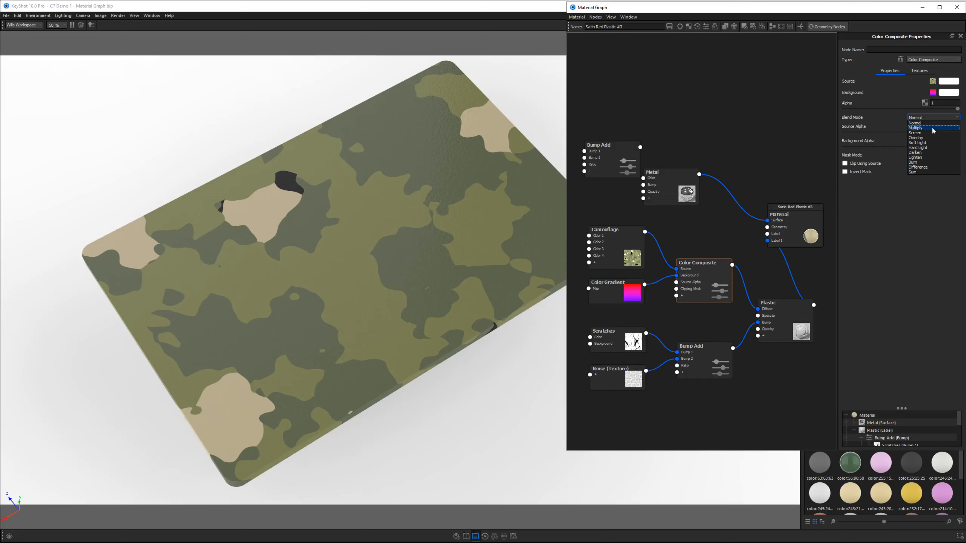
pyautogui.click(933, 129)
pyautogui.moveTo(315, 308); pyautogui.dragTo(320, 293)
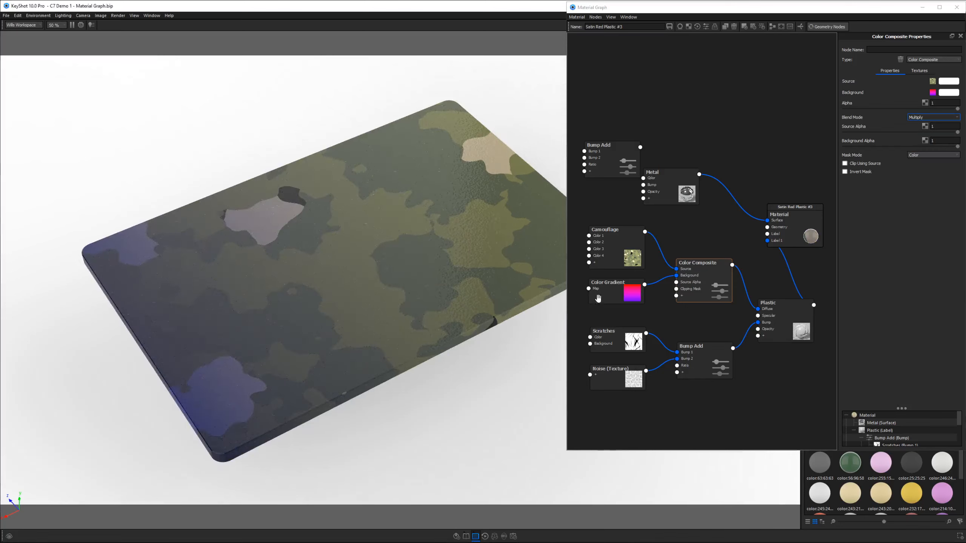
# Preview the Color Gradient alone on the model, return to the full material and reopen the Color Composite properties.
pyautogui.click(620, 293)
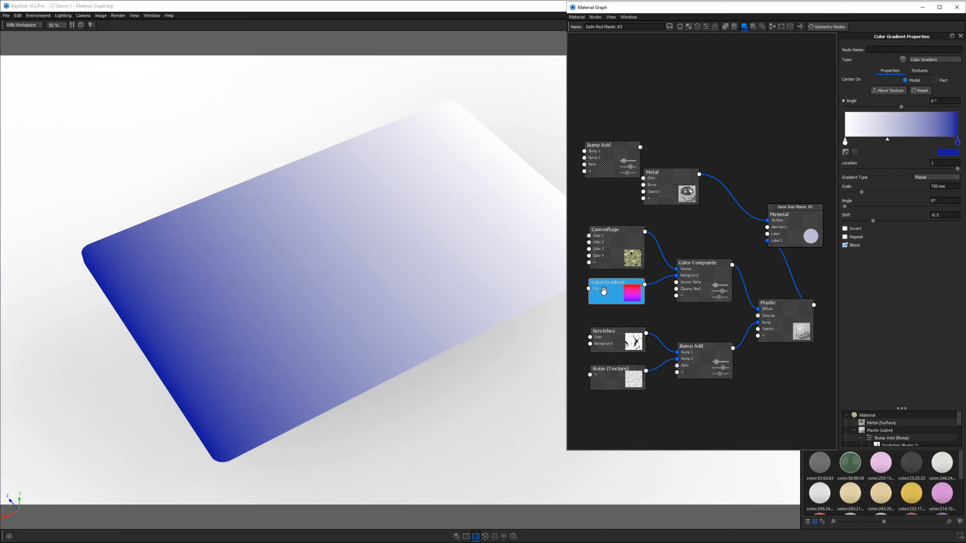
pyautogui.press('c')
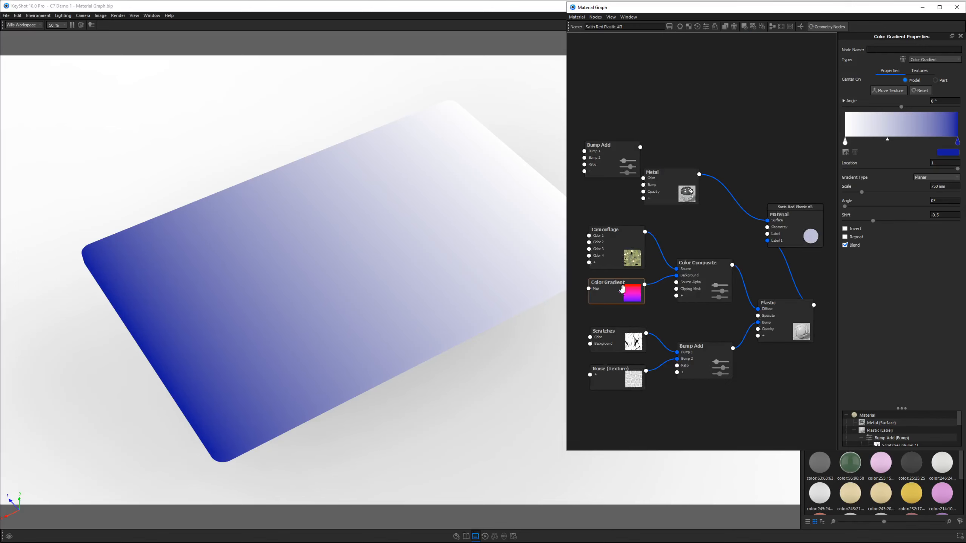
pyautogui.moveTo(712, 284); pyautogui.dragTo(709, 283)
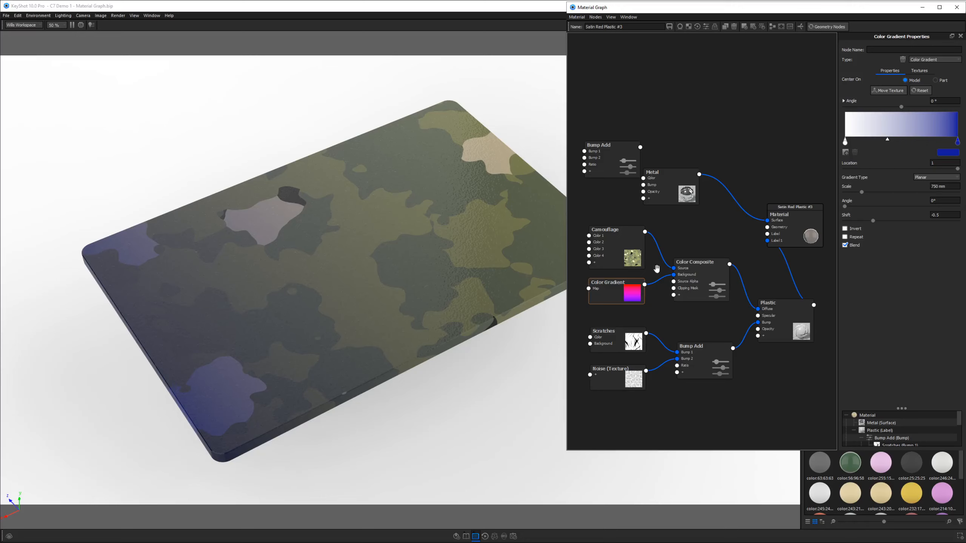
pyautogui.click(696, 274)
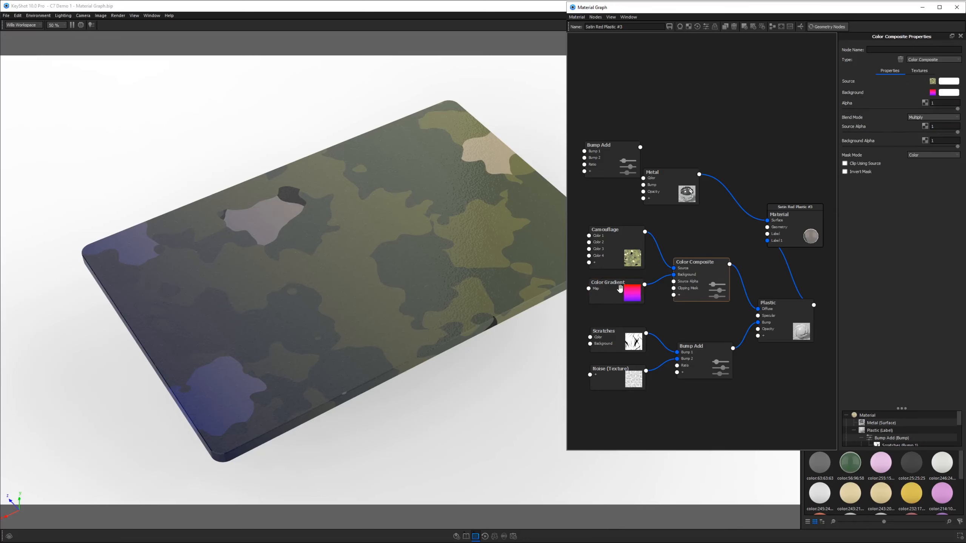
pyautogui.moveTo(620, 290); pyautogui.dragTo(622, 288)
pyautogui.moveTo(604, 250); pyautogui.dragTo(604, 253)
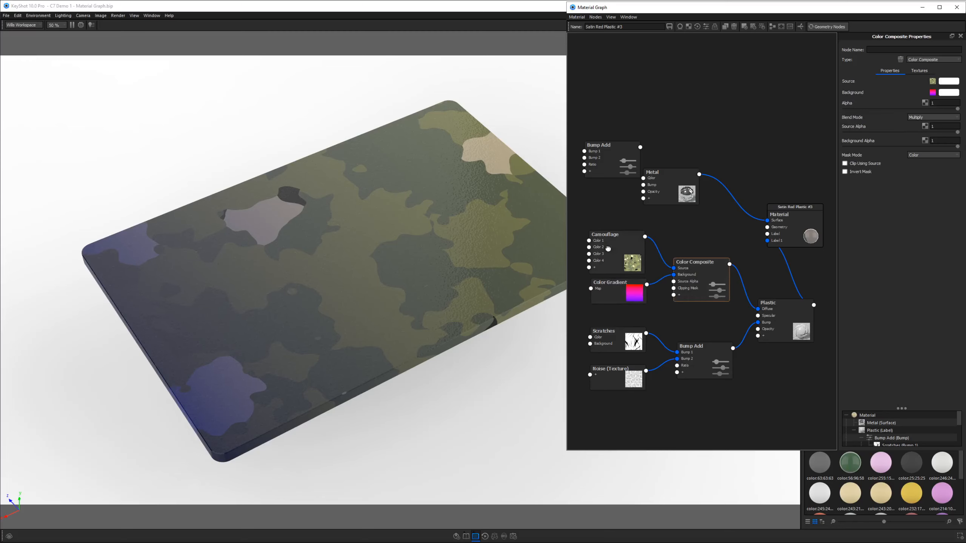
# Try the Screen blend mode on Color Composite, then return it to Multiply.
pyautogui.moveTo(301, 350); pyautogui.dragTo(424, 440)
pyautogui.click(938, 118)
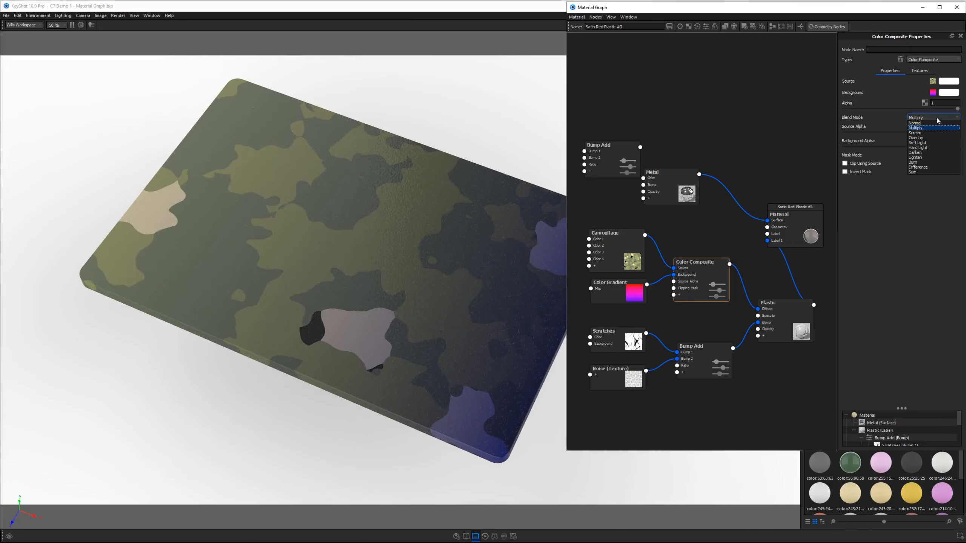
pyautogui.click(934, 133)
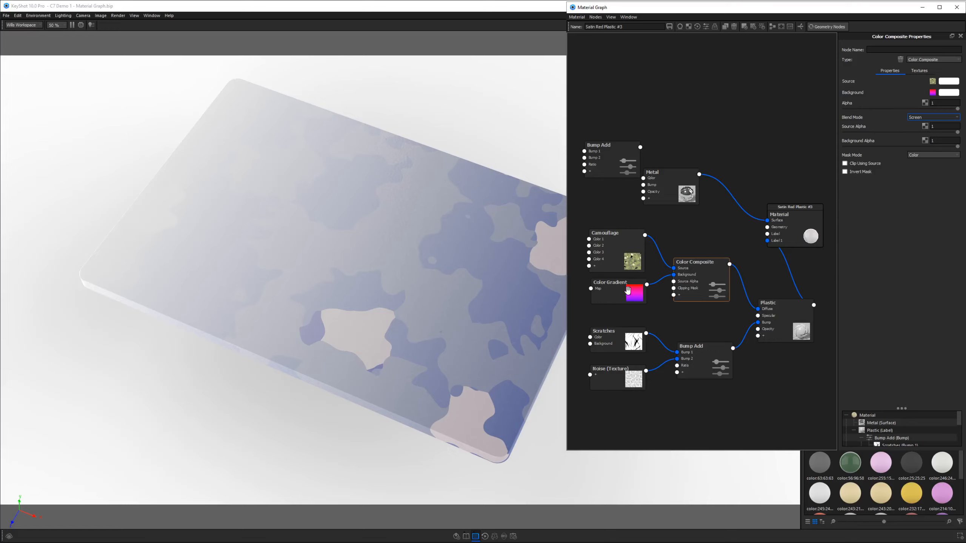
pyautogui.click(934, 117)
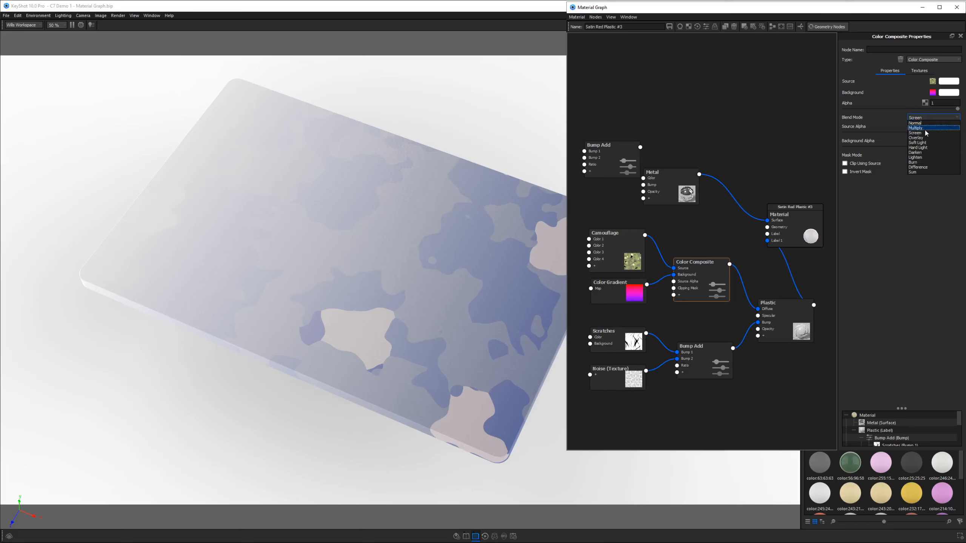
pyautogui.click(927, 131)
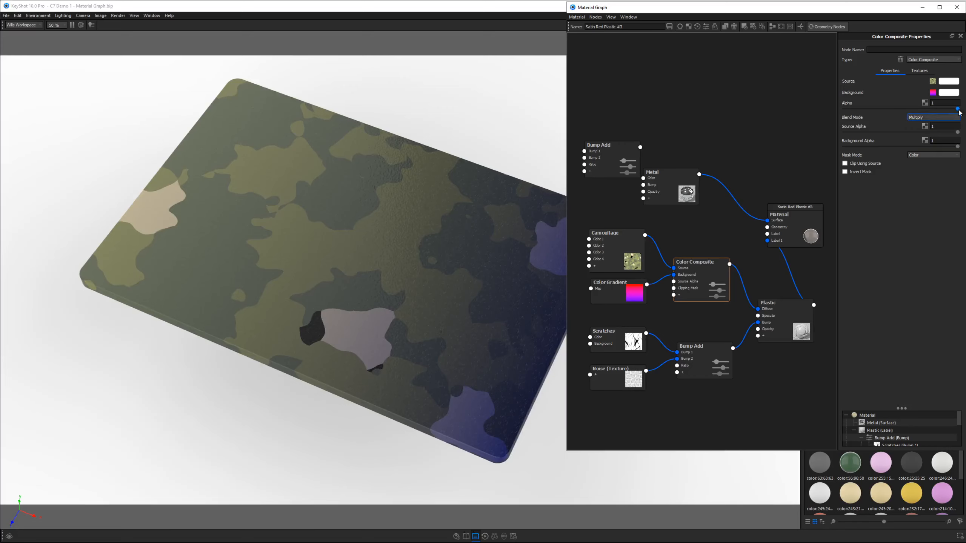
# Try the Overlay and Soft Light blend modes on the Color Composite node.
pyautogui.click(921, 119)
pyautogui.click(929, 141)
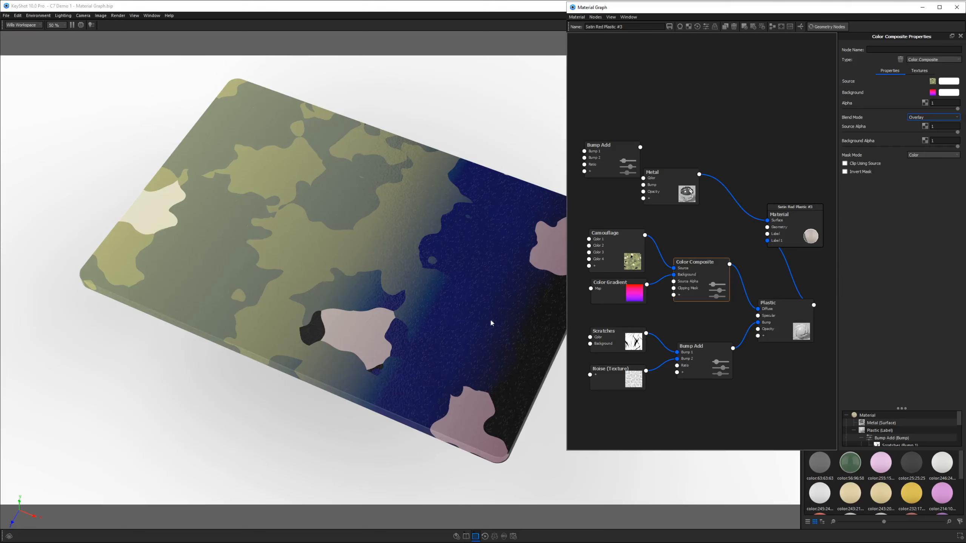
pyautogui.click(913, 118)
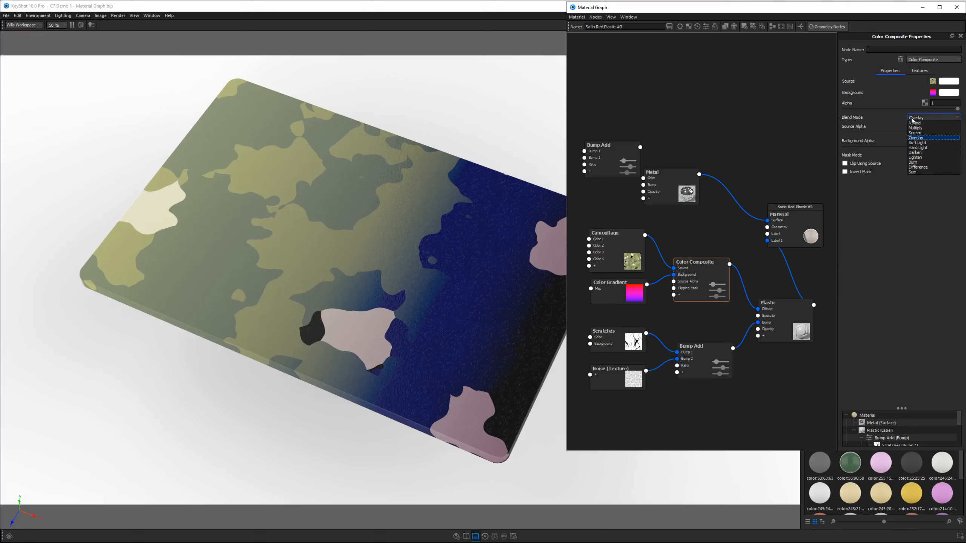
pyautogui.click(931, 148)
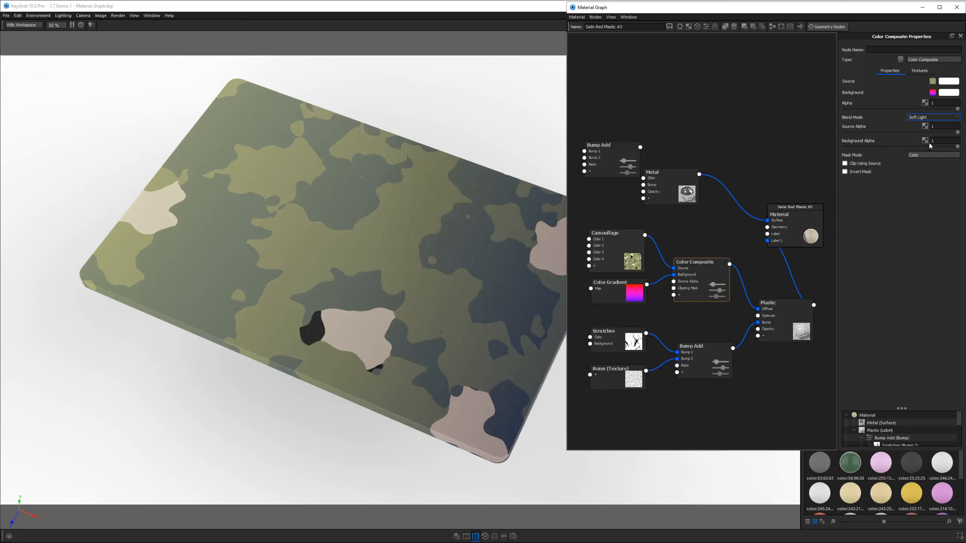
# Set the Color Composite node's Blend Mode to Difference, keeping Background Alpha at 1.
pyautogui.click(931, 118)
pyautogui.click(934, 168)
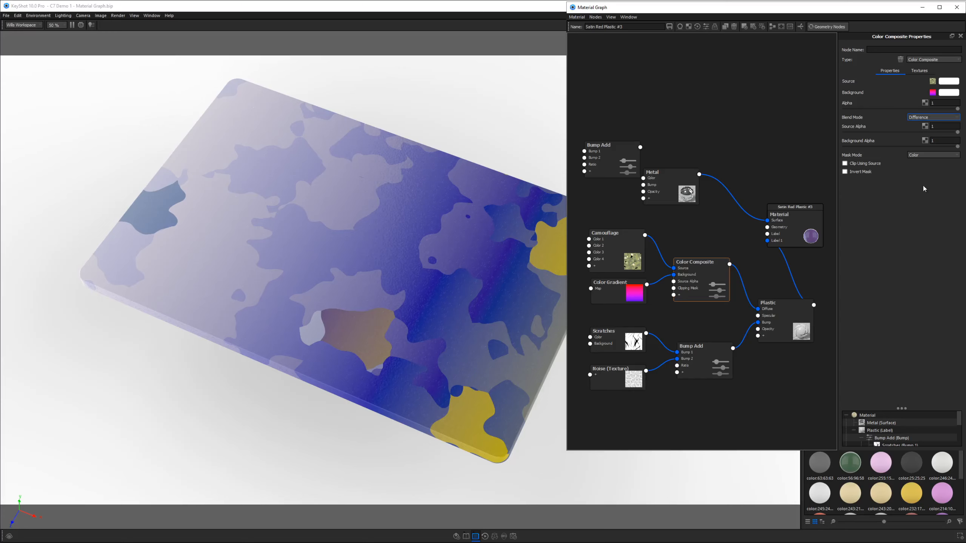
pyautogui.moveTo(957, 147); pyautogui.dragTo(905, 155)
# Move Color Composite lower and the Metal and Material nodes higher to free up space between them.
pyautogui.moveTo(708, 273)
pyautogui.mouseDown()
pyautogui.moveTo(714, 259)
pyautogui.moveTo(716, 287)
pyautogui.mouseUp()
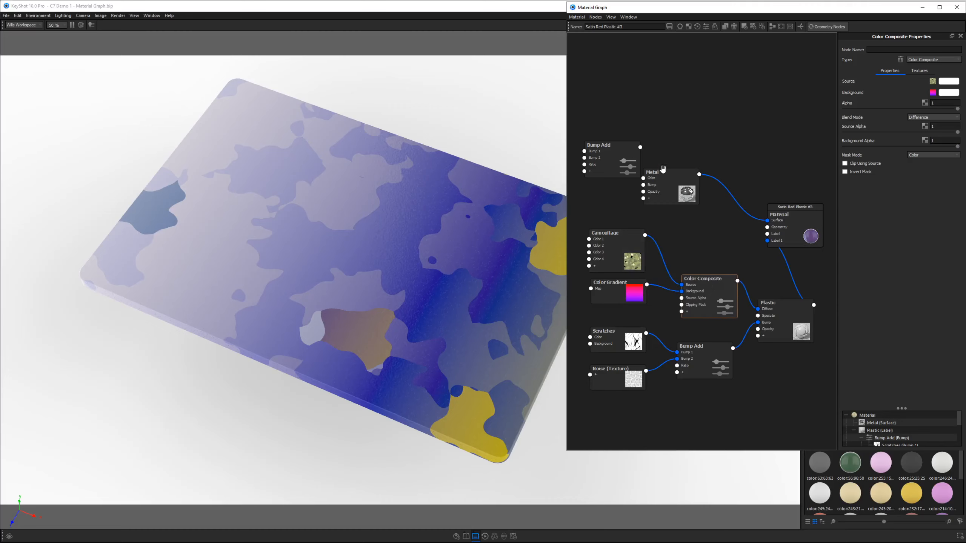
pyautogui.moveTo(663, 171); pyautogui.dragTo(673, 117)
pyautogui.moveTo(780, 214); pyautogui.dragTo(780, 169)
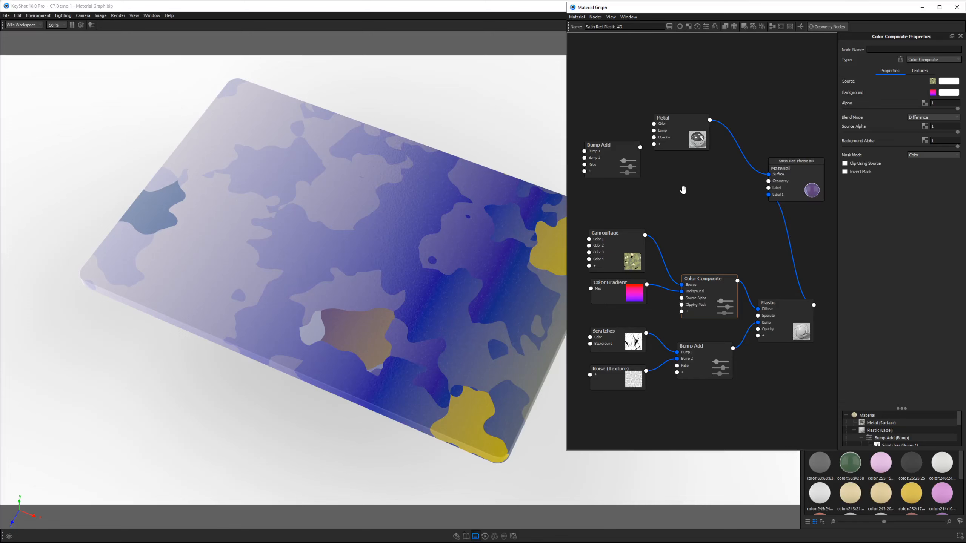
# Add a Color To Number utility node and place it just above Color Composite.
pyautogui.rightClick(703, 178)
pyautogui.moveTo(722, 242)
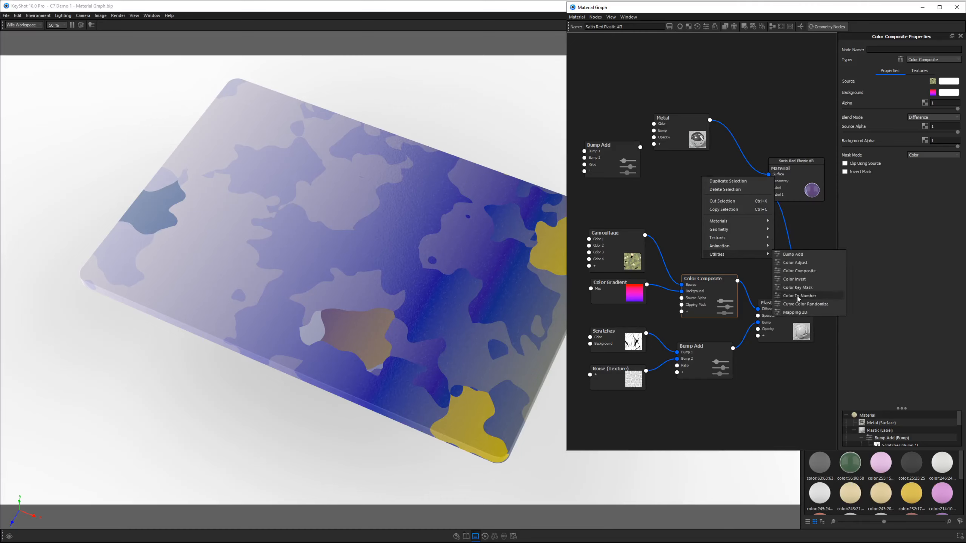
pyautogui.click(798, 297)
pyautogui.moveTo(717, 191); pyautogui.dragTo(727, 236)
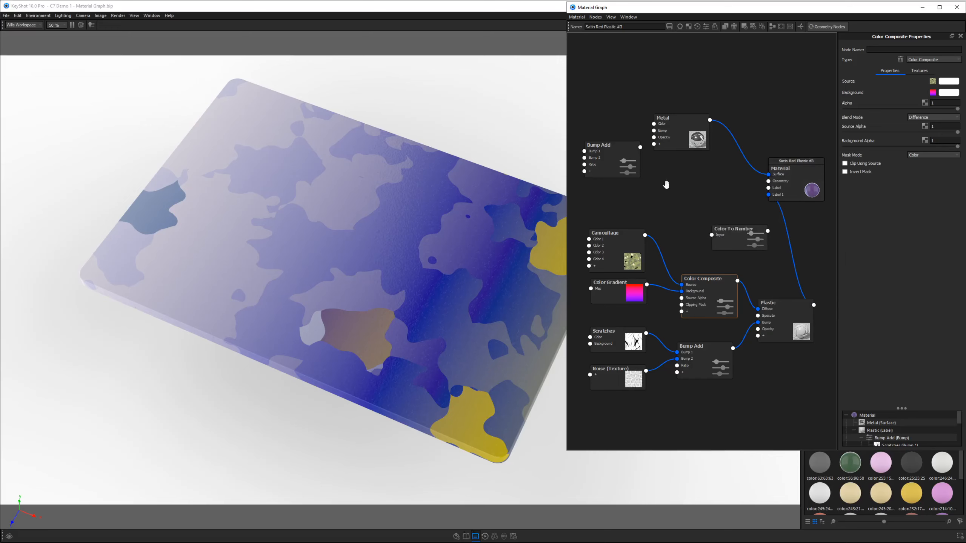
# Add a Granite texture node between the unused Bump Add and Color To Number, and preview its color on the model.
pyautogui.rightClick(667, 185)
pyautogui.moveTo(681, 247)
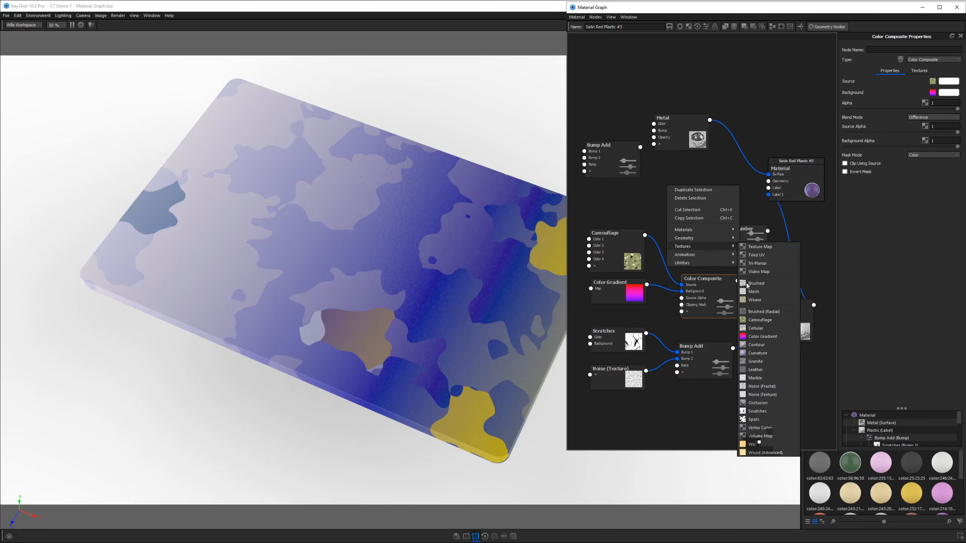
pyautogui.click(756, 362)
pyautogui.moveTo(691, 192); pyautogui.dragTo(662, 194)
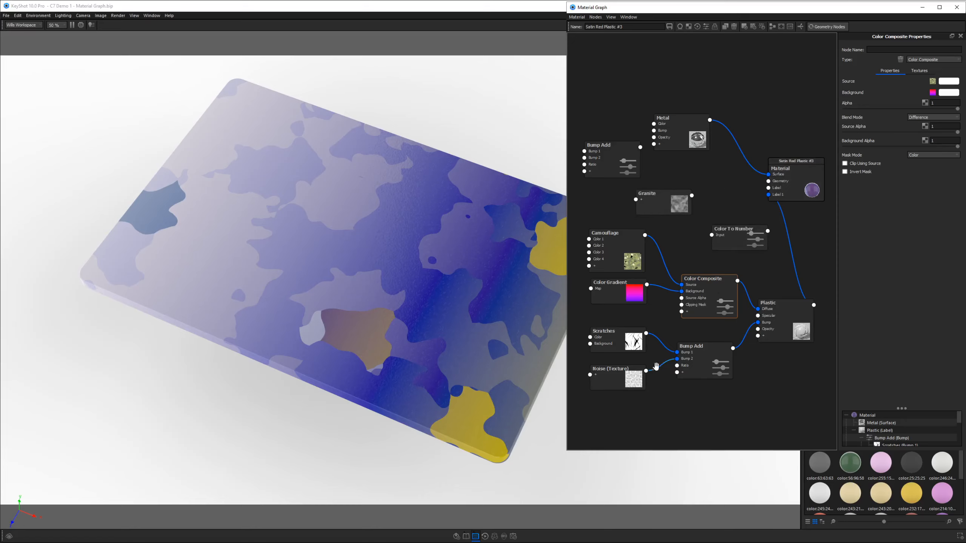
pyautogui.click(678, 200)
pyautogui.press('c')
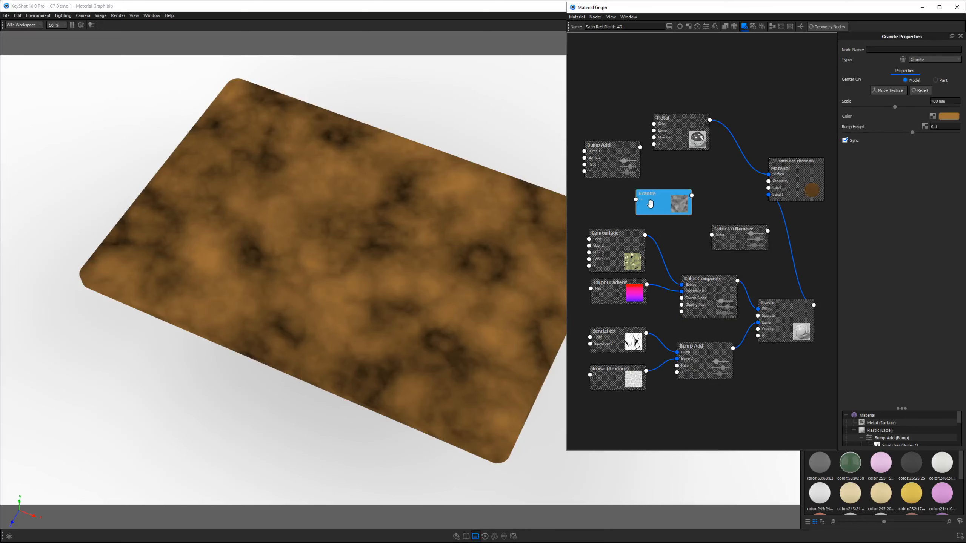
# Set the Granite texture's color to white.
pyautogui.click(942, 119)
pyautogui.moveTo(694, 253); pyautogui.dragTo(682, 245)
pyautogui.click(744, 484)
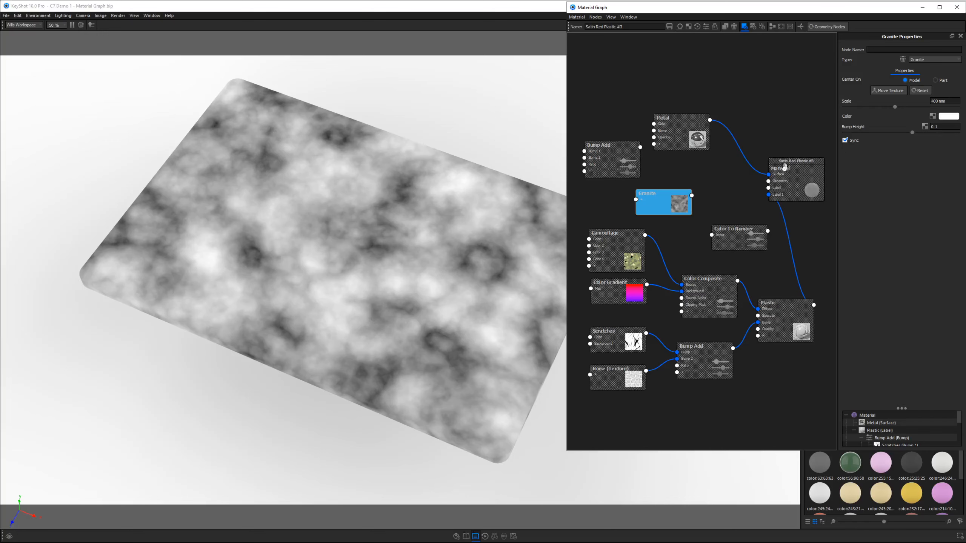
pyautogui.scroll(4, 391, 267)
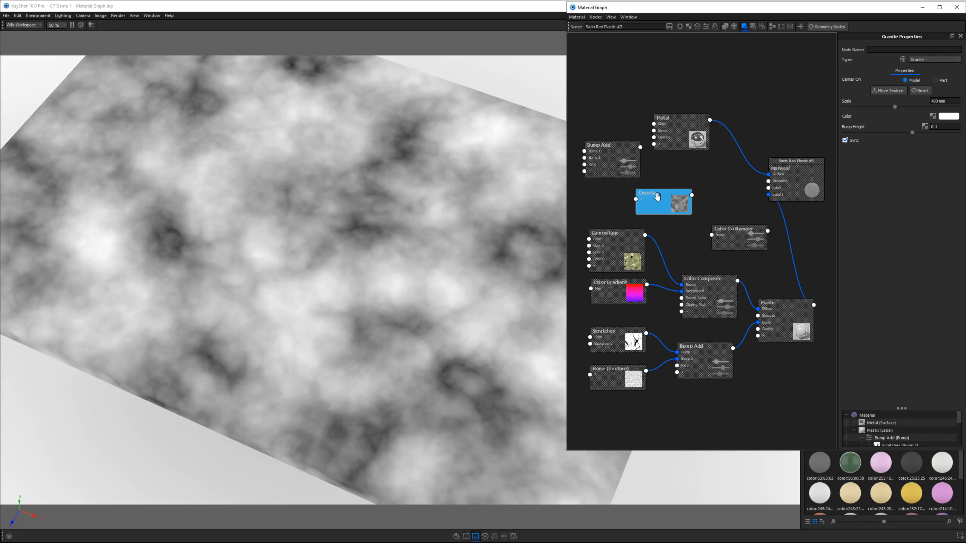
# Connect Granite to the Color To Number node's Input and preview the Color To Number output on the model.
pyautogui.press('c')
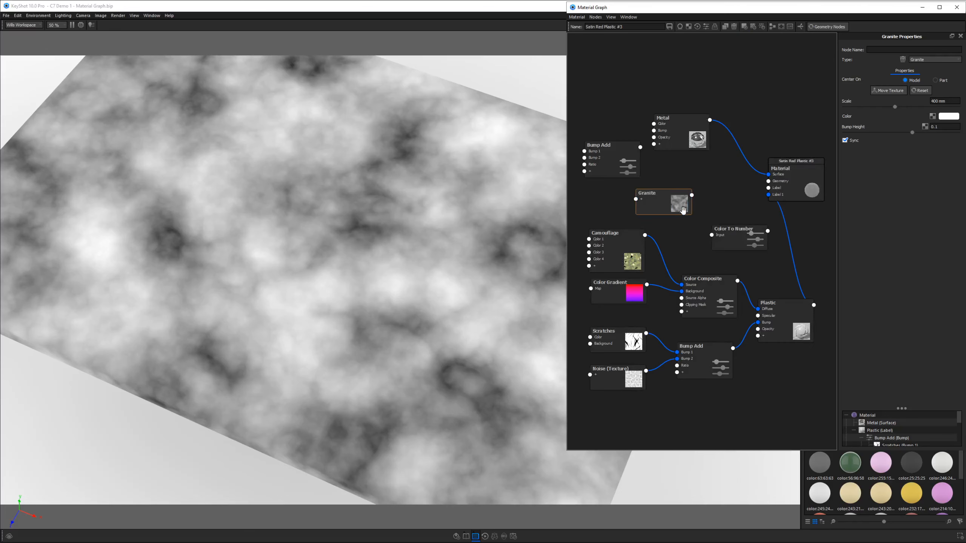
pyautogui.moveTo(683, 211); pyautogui.dragTo(732, 238)
pyautogui.click(733, 238)
pyautogui.press('c')
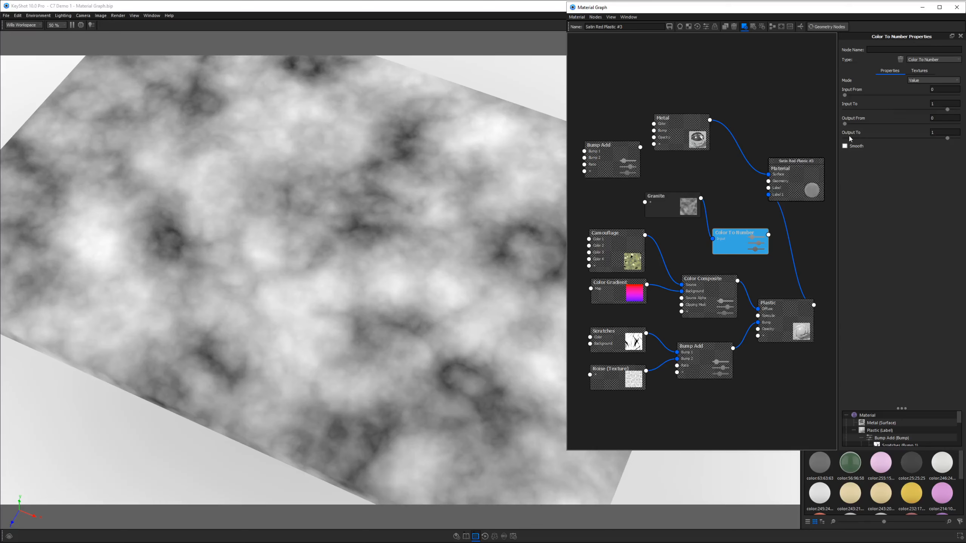
# Review the Color To Number node's input and output range settings against the grayscale pattern on the model.
pyautogui.doubleClick(933, 89)
pyautogui.click(933, 118)
pyautogui.press('Tab')
pyautogui.scroll(2, 491, 228)
pyautogui.scroll(-2, 491, 228)
pyautogui.moveTo(464, 222); pyautogui.dragTo(428, 233, button='middle')
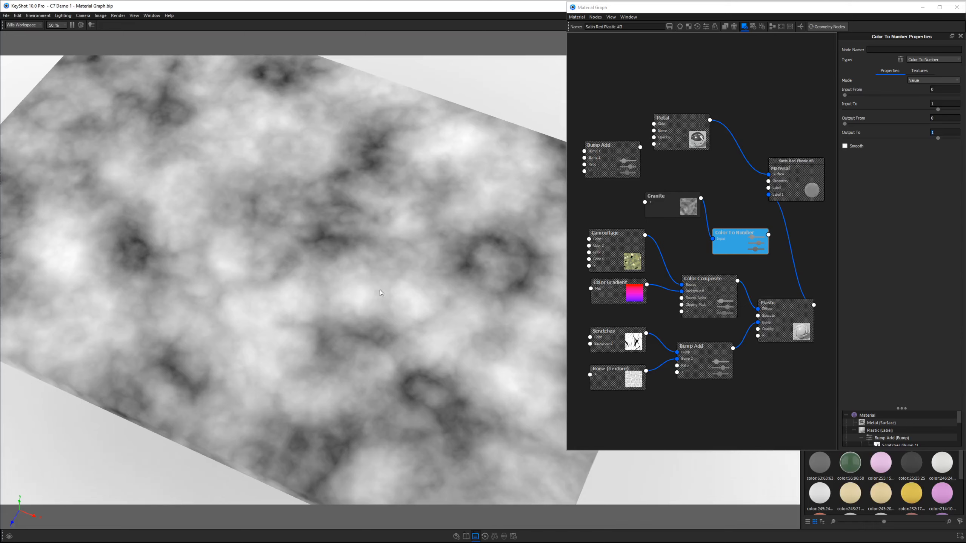
pyautogui.click(939, 89)
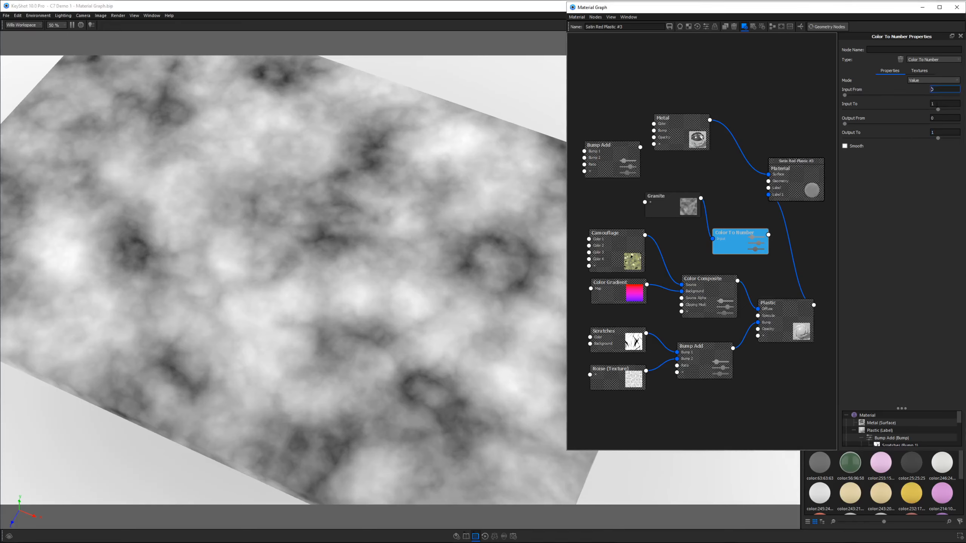
pyautogui.click(939, 104)
# Try Granite's color at 0 % and 100 % Value alternately, and discard the color change.
pyautogui.click(669, 194)
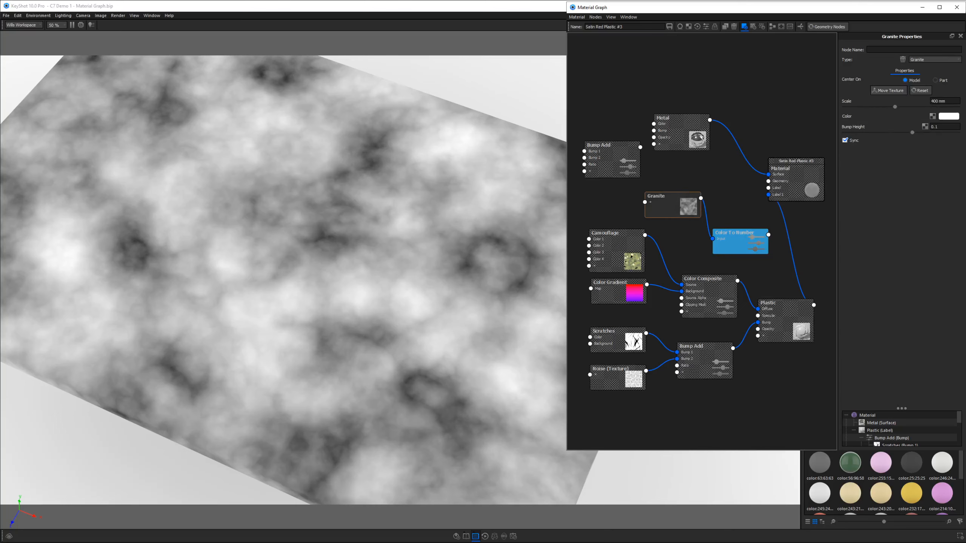
pyautogui.click(949, 118)
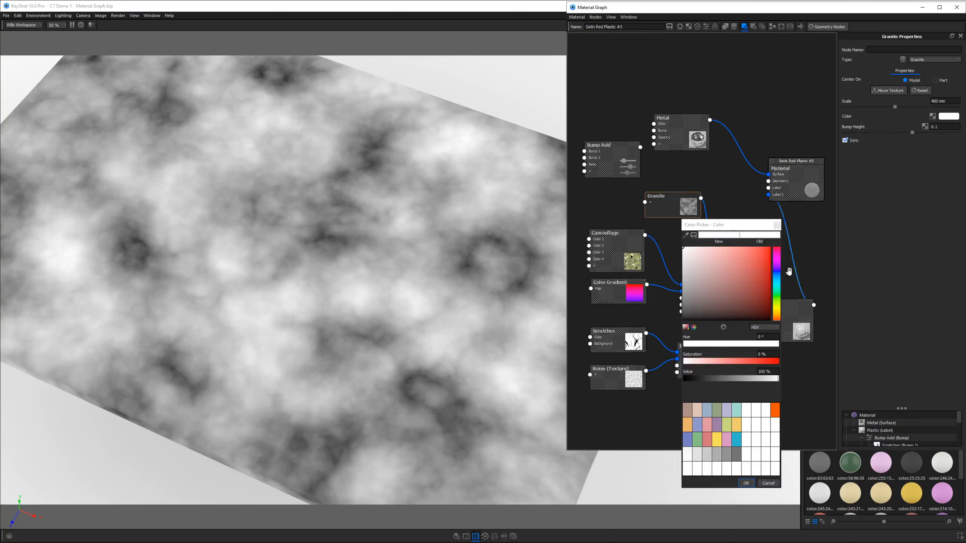
pyautogui.click(684, 379)
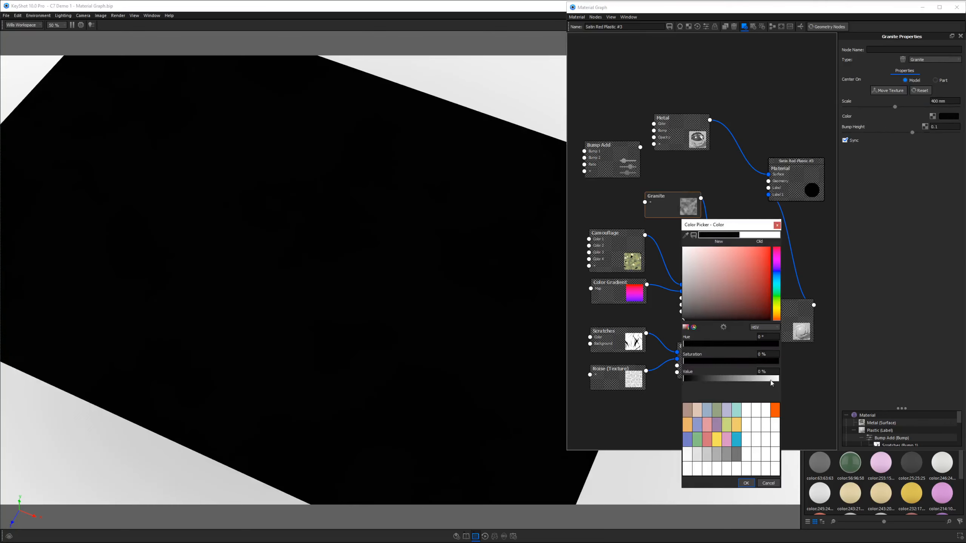
pyautogui.click(771, 379)
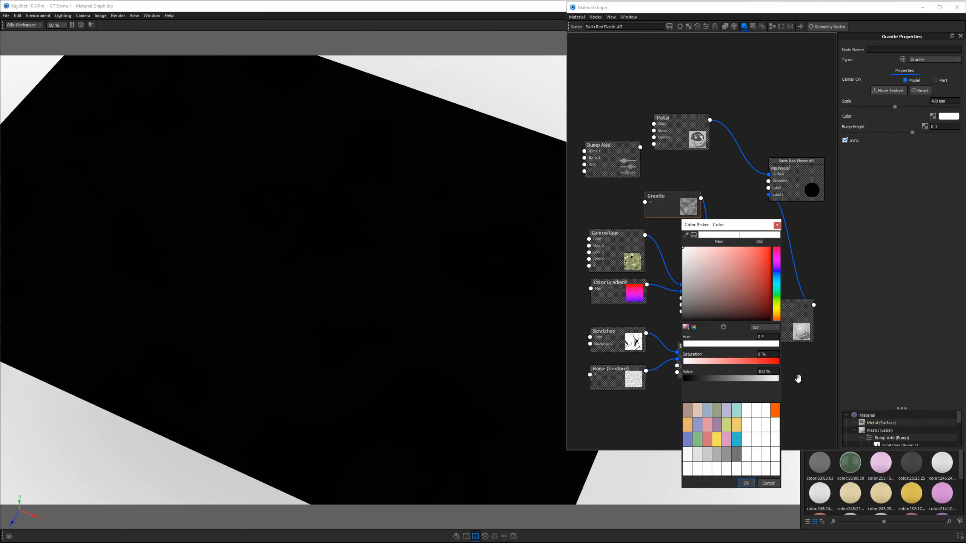
pyautogui.click(685, 378)
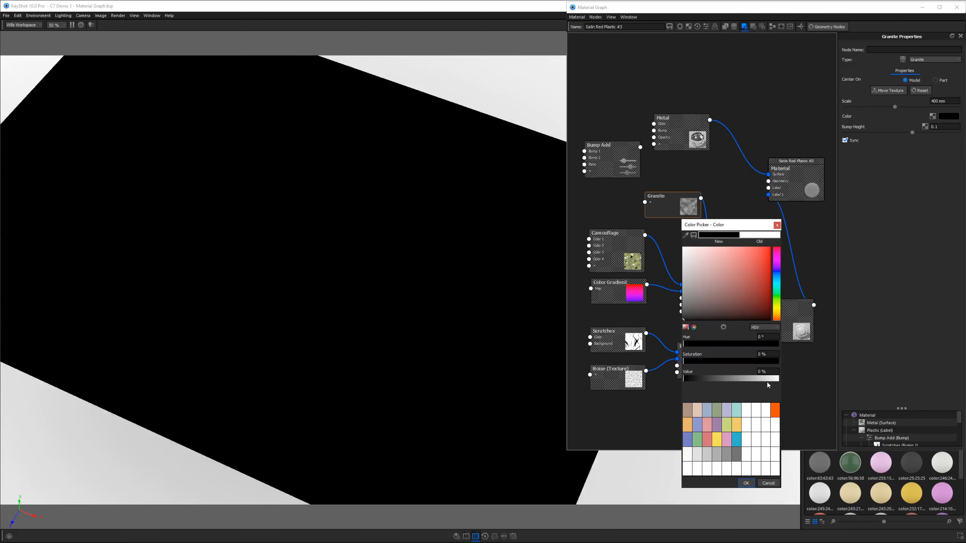
pyautogui.click(776, 380)
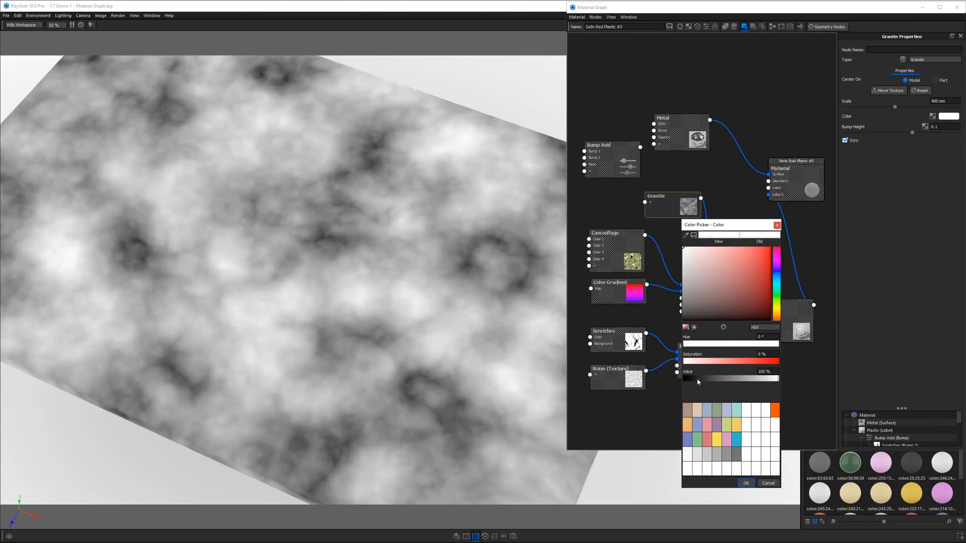
pyautogui.click(685, 379)
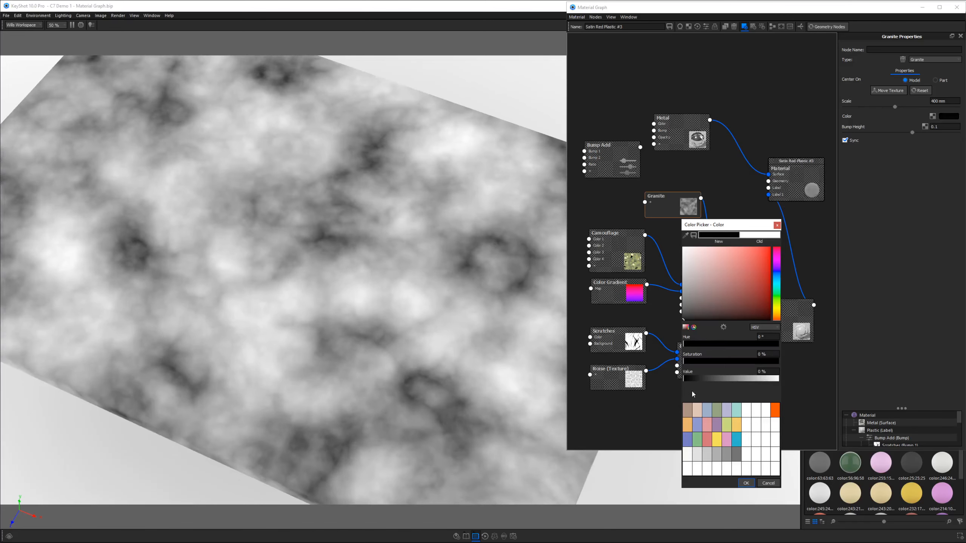
pyautogui.click(776, 379)
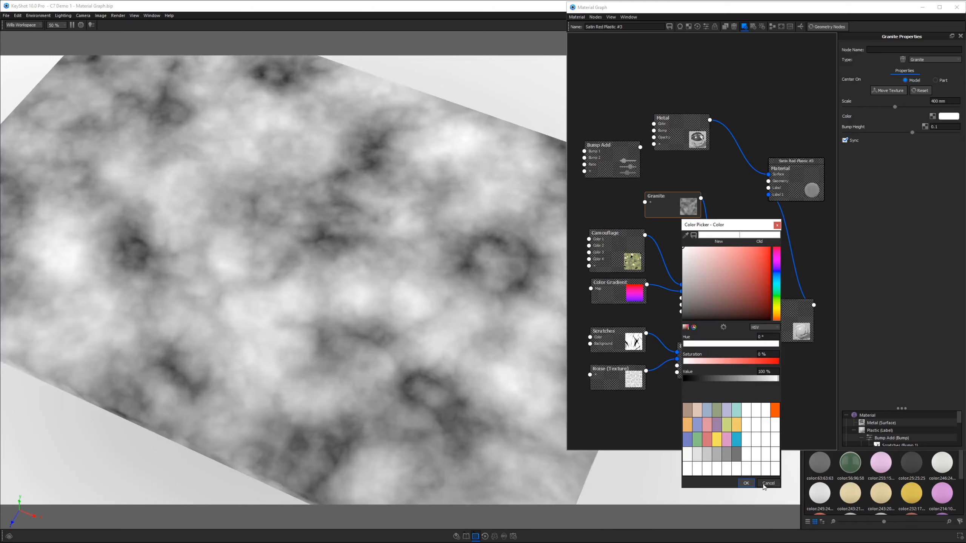
pyautogui.click(767, 483)
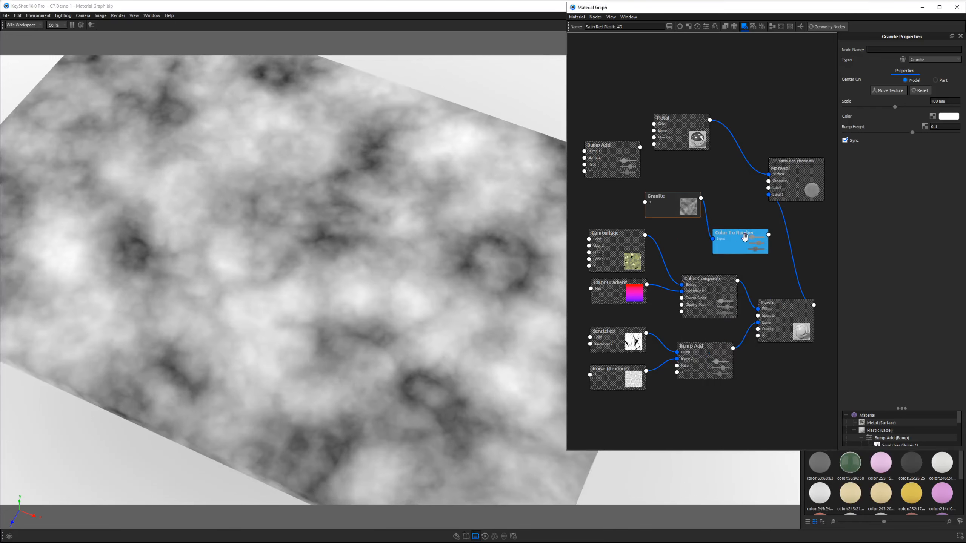
# Try raising the Color To Number node's Output From to about 0.124, and return it to 0.
pyautogui.click(734, 245)
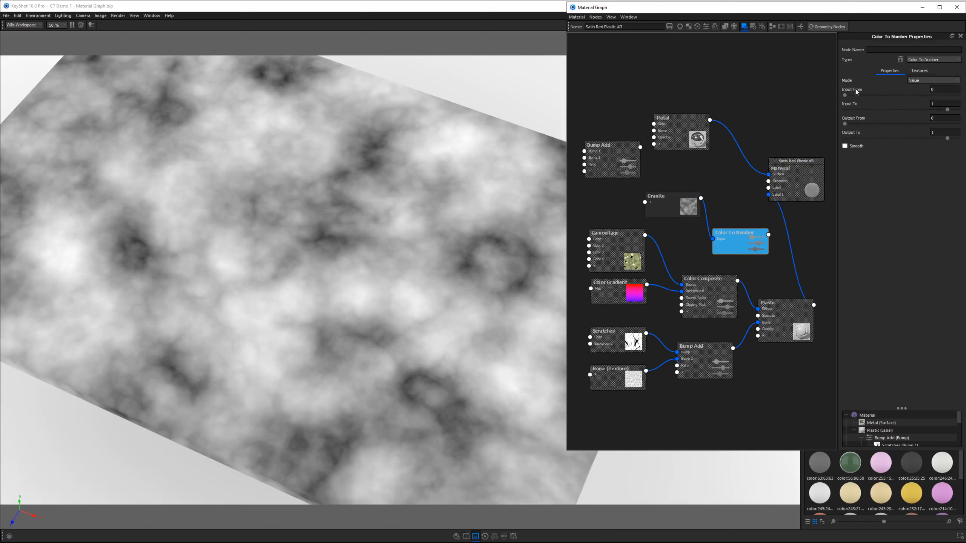
pyautogui.click(934, 89)
pyautogui.click(944, 103)
pyautogui.moveTo(743, 246); pyautogui.dragTo(740, 247)
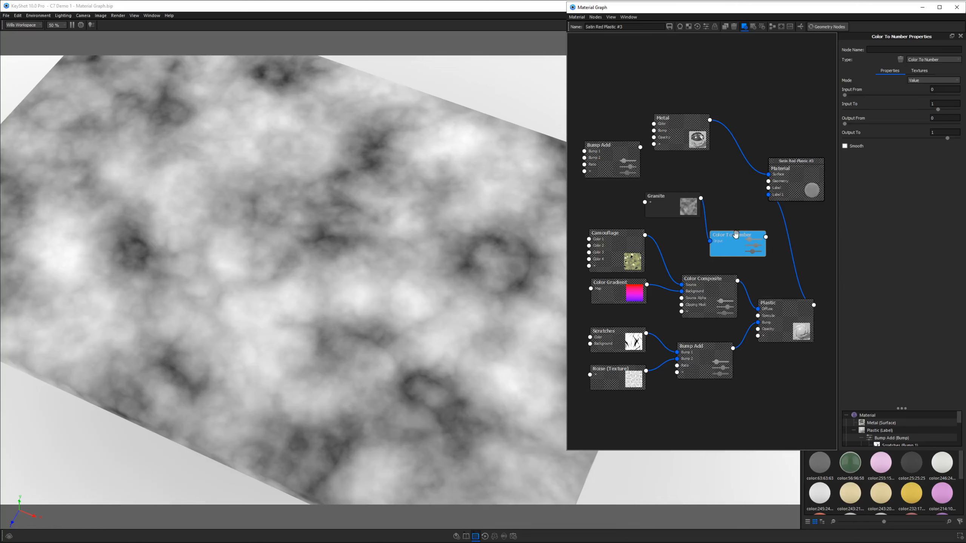
pyautogui.click(939, 119)
pyautogui.moveTo(844, 124); pyautogui.dragTo(857, 125)
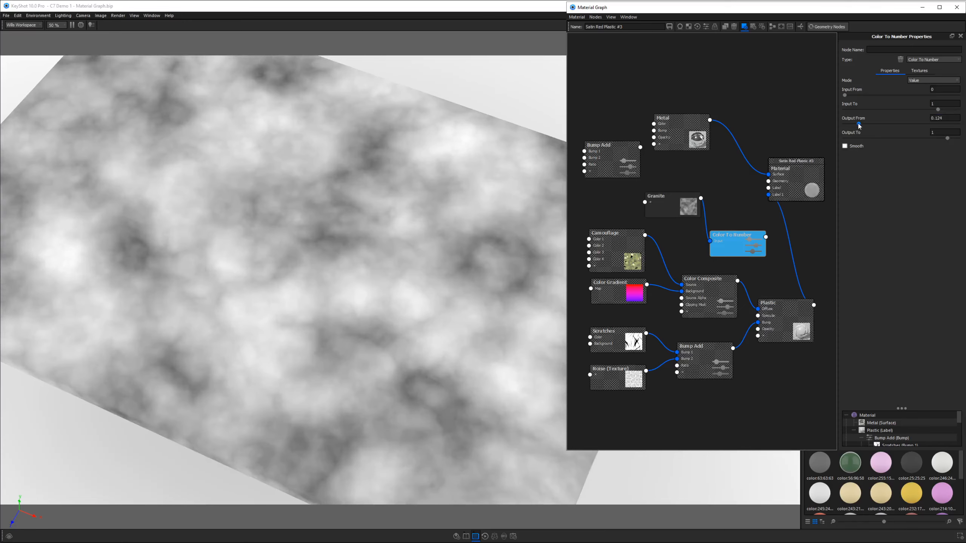
pyautogui.moveTo(945, 119); pyautogui.dragTo(835, 122)
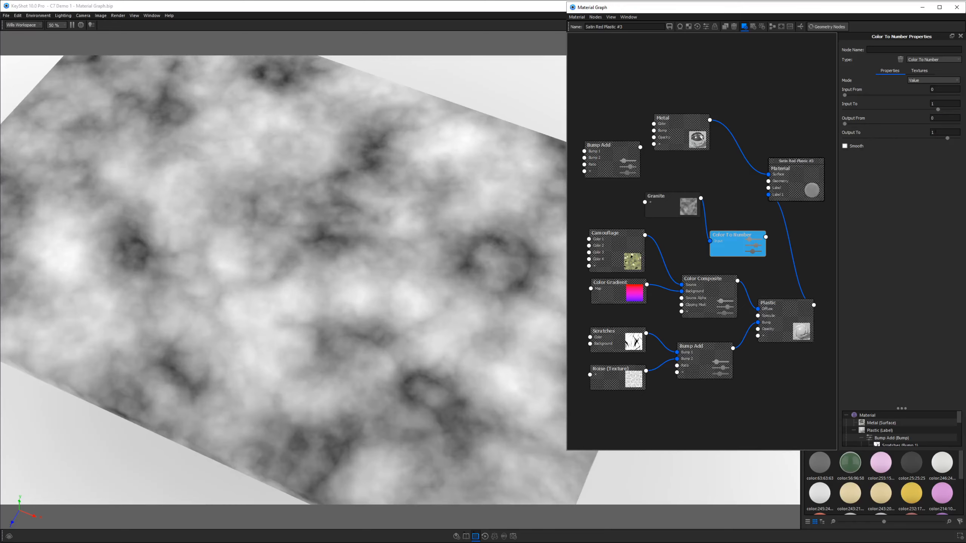
# Try lowering the Color To Number node's Output To to about 0.295, and return it to 1.
pyautogui.moveTo(945, 132); pyautogui.dragTo(911, 133)
pyautogui.moveTo(948, 138); pyautogui.dragTo(881, 138)
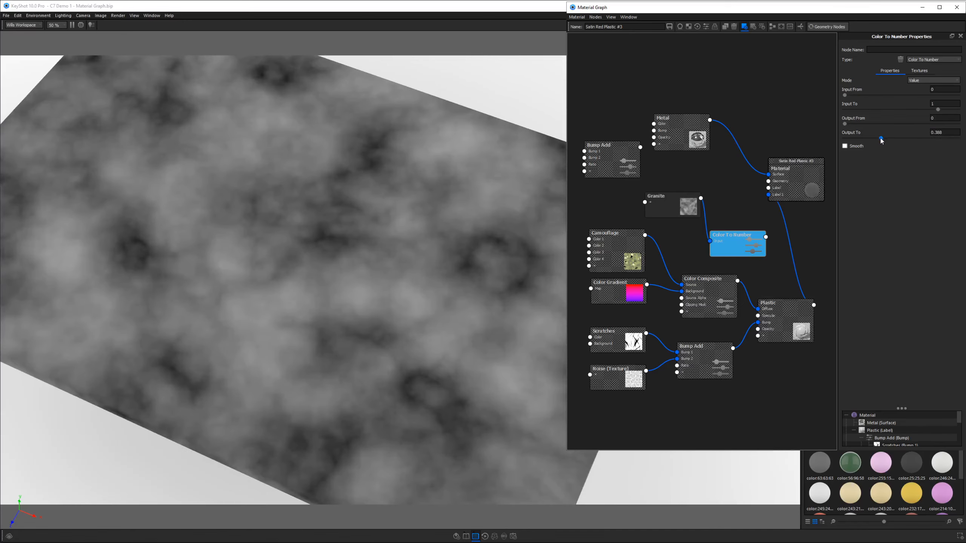
pyautogui.moveTo(845, 123); pyautogui.dragTo(872, 138)
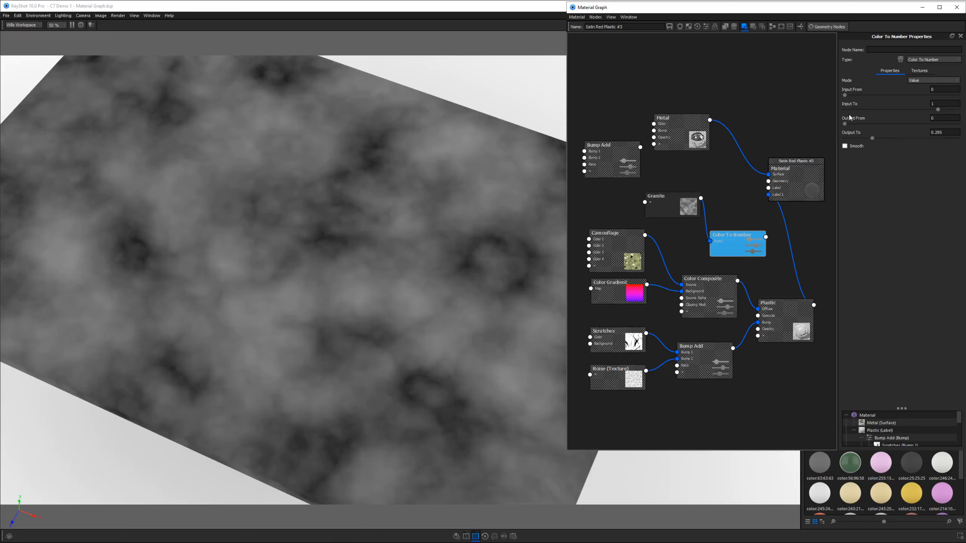
pyautogui.moveTo(874, 139); pyautogui.dragTo(917, 139)
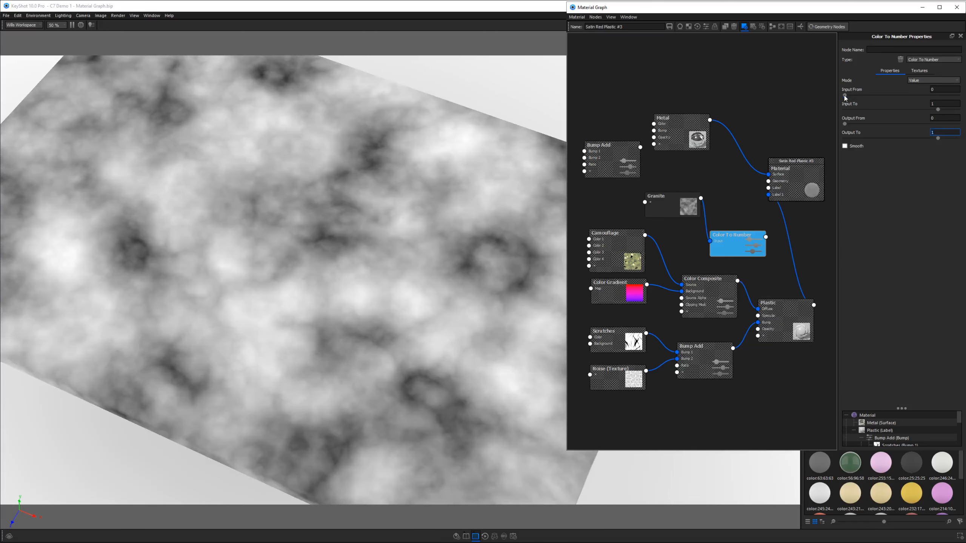
# Set the Color To Number node's Input From to about 0.254 and its Output To to 3.
pyautogui.click(845, 95)
pyautogui.moveTo(845, 96); pyautogui.dragTo(873, 95)
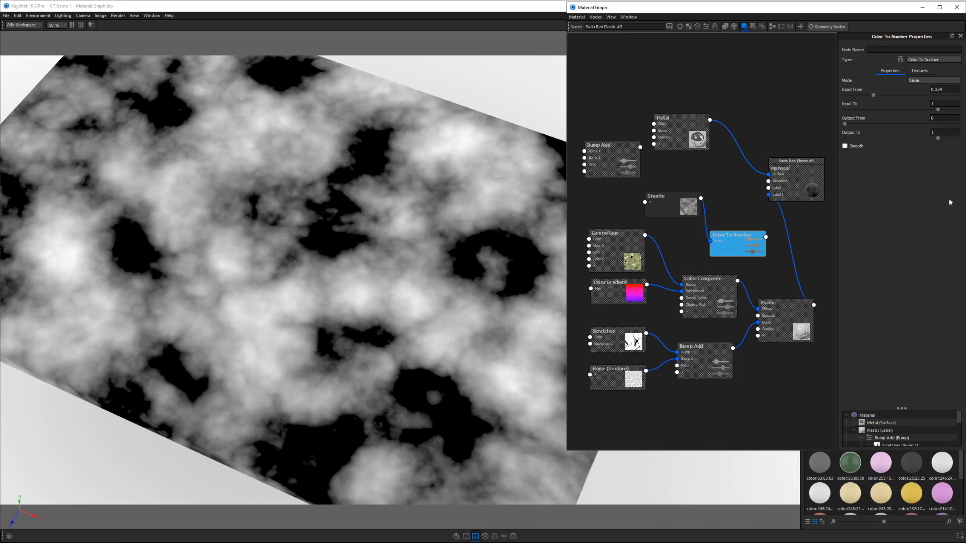
pyautogui.click(932, 132)
pyautogui.write('3')
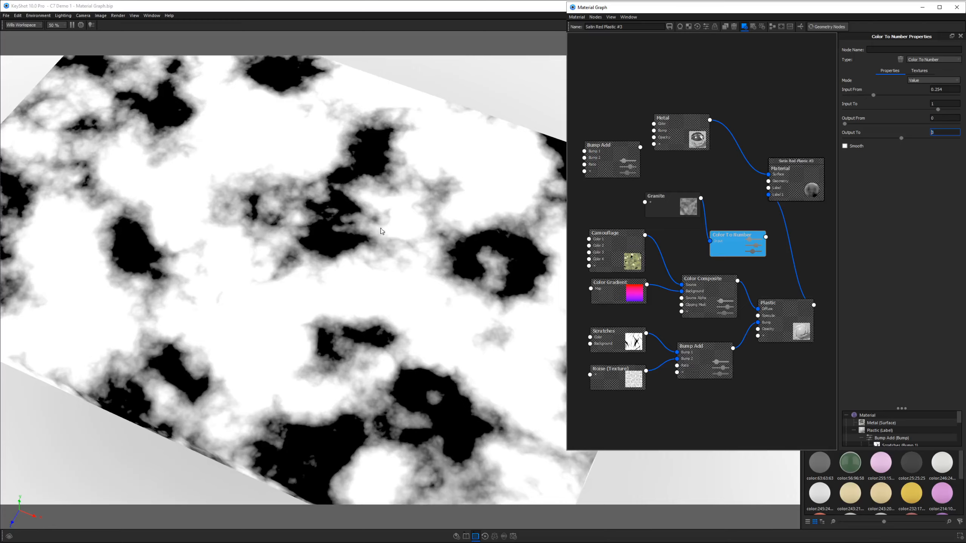
pyautogui.scroll(-5, 354, 276)
pyautogui.moveTo(317, 292); pyautogui.dragTo(335, 283)
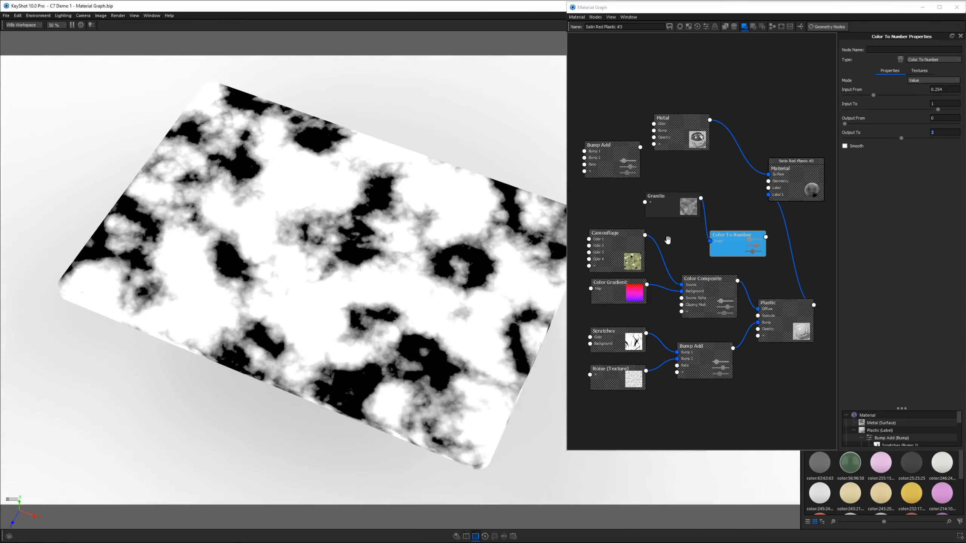
# Connect the Color To Number output to the Plastic label's Roughness, and view the result on the model.
pyautogui.moveTo(687, 207); pyautogui.dragTo(682, 206)
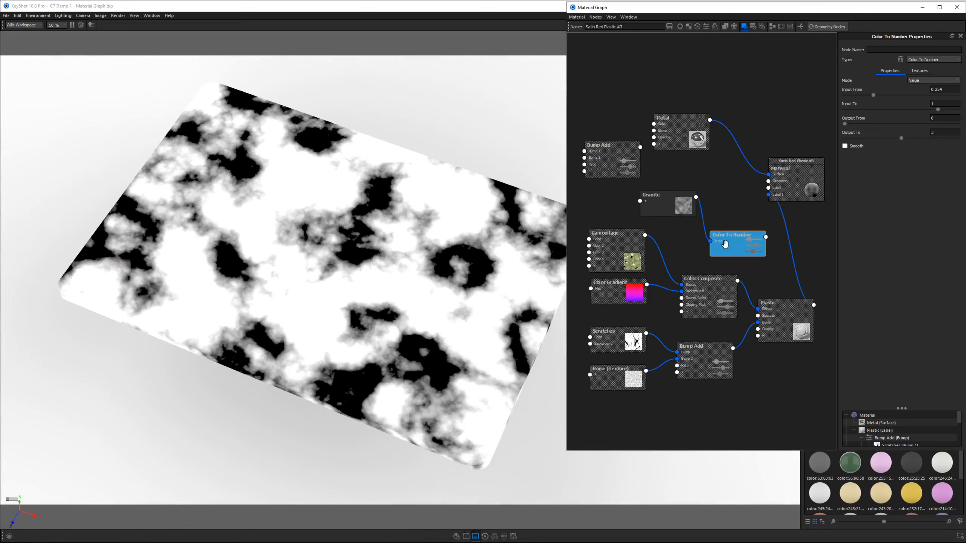
pyautogui.moveTo(725, 244); pyautogui.dragTo(759, 337)
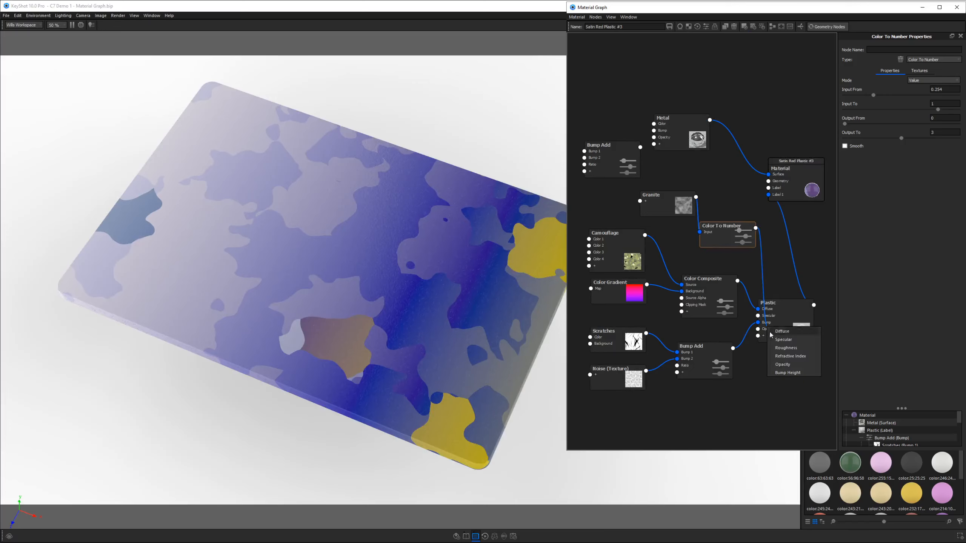
pyautogui.click(766, 345)
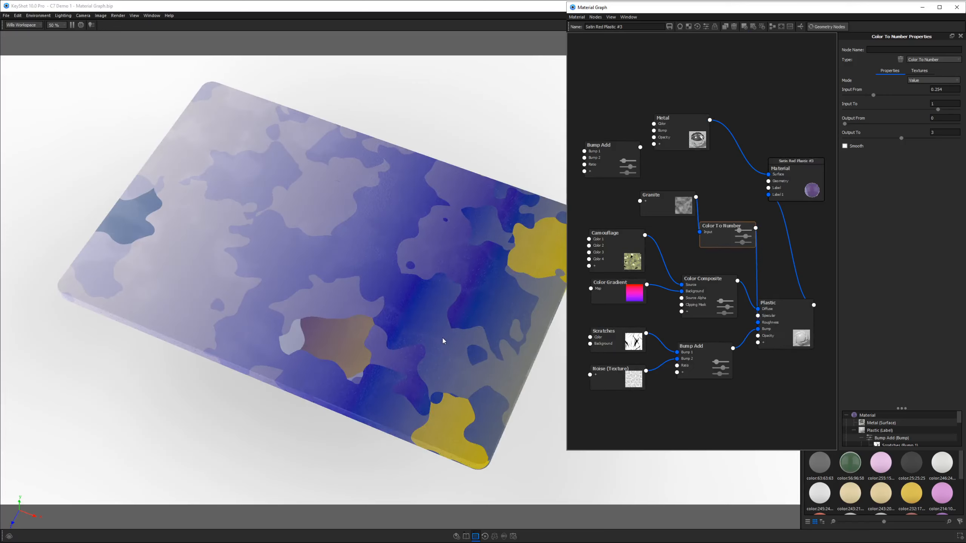
pyautogui.moveTo(443, 342); pyautogui.dragTo(437, 283)
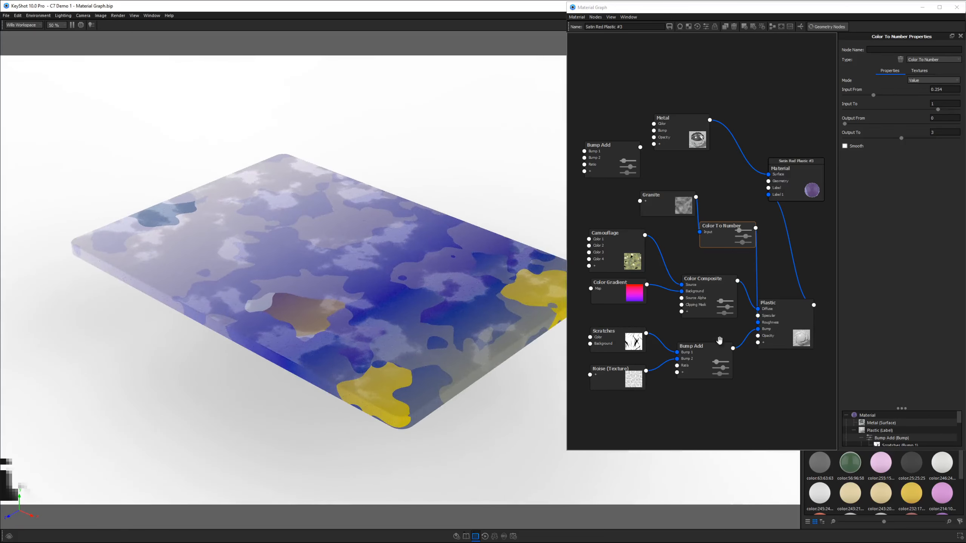
# Disconnect Color Composite from Plastic's Diffuse and Bump Add from its Bump, and move Color To Number slightly lower.
pyautogui.moveTo(758, 309); pyautogui.dragTo(744, 286)
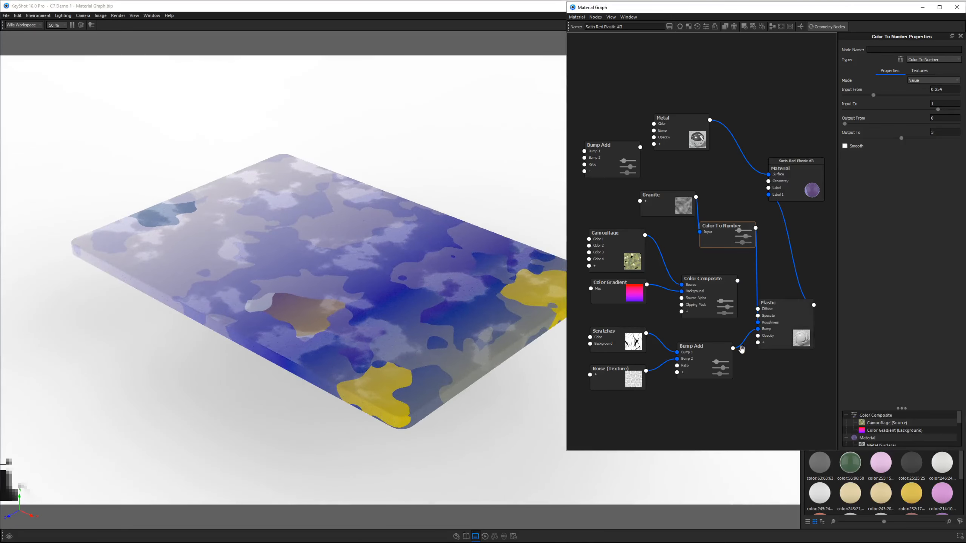
pyautogui.moveTo(758, 329); pyautogui.dragTo(748, 359)
pyautogui.moveTo(432, 324); pyautogui.dragTo(454, 346)
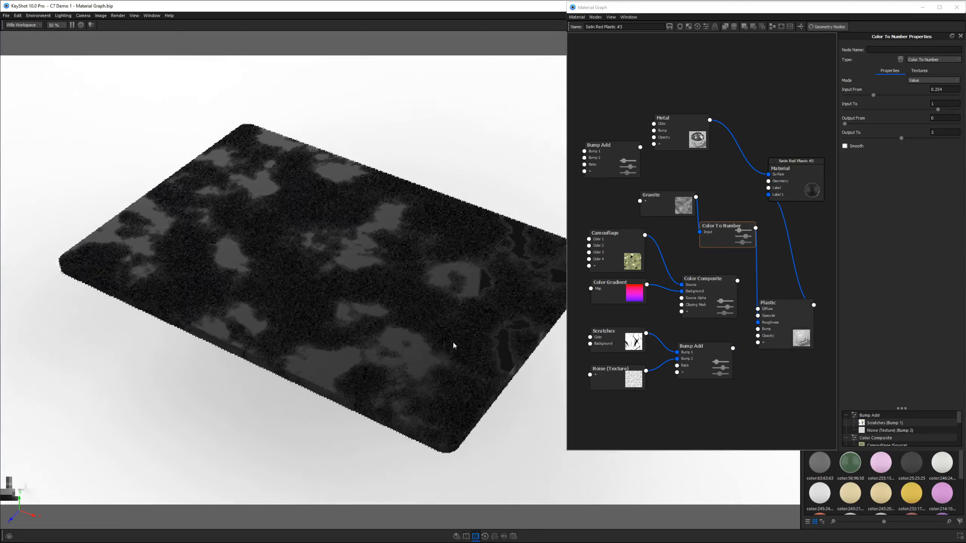
pyautogui.moveTo(730, 237); pyautogui.dragTo(730, 252)
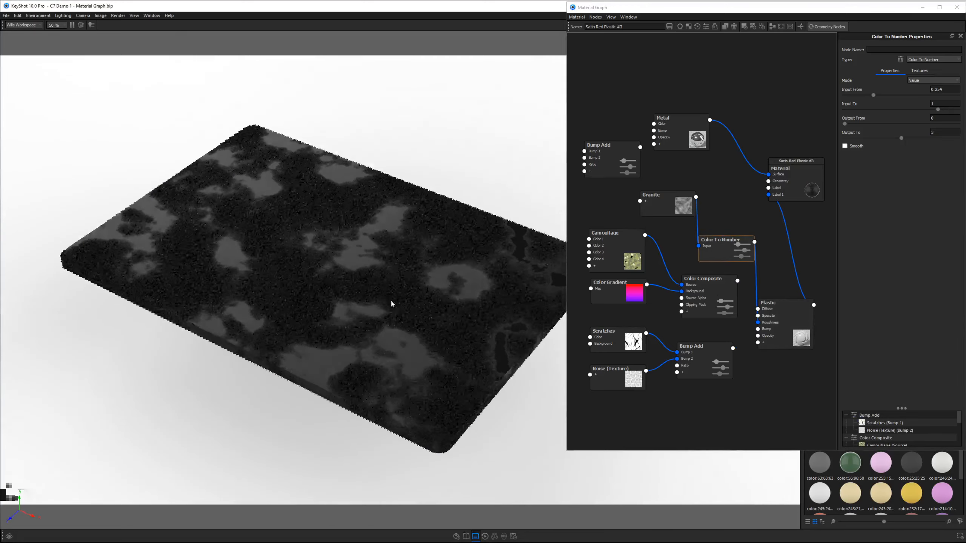
pyautogui.moveTo(392, 304); pyautogui.dragTo(404, 279)
pyautogui.scroll(4, 431, 288)
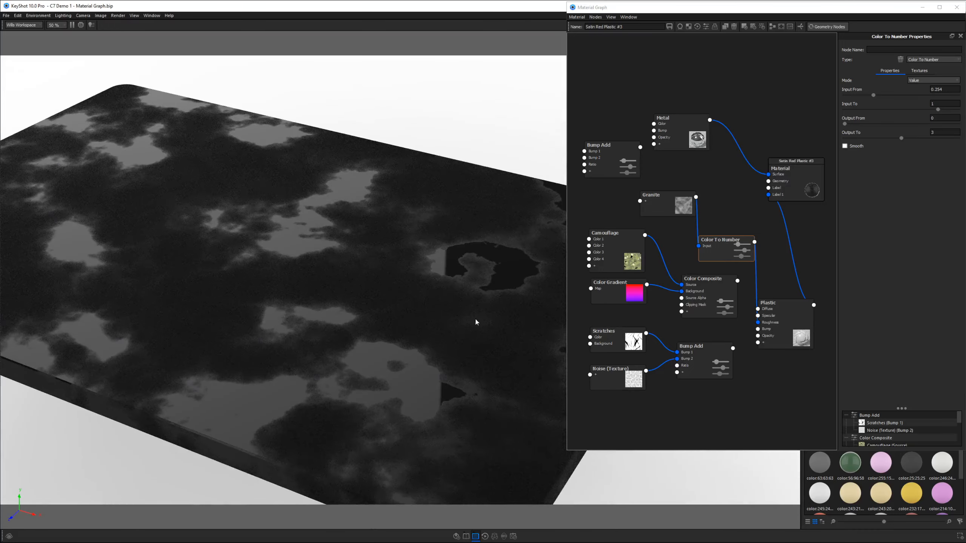
pyautogui.moveTo(476, 322); pyautogui.dragTo(485, 300)
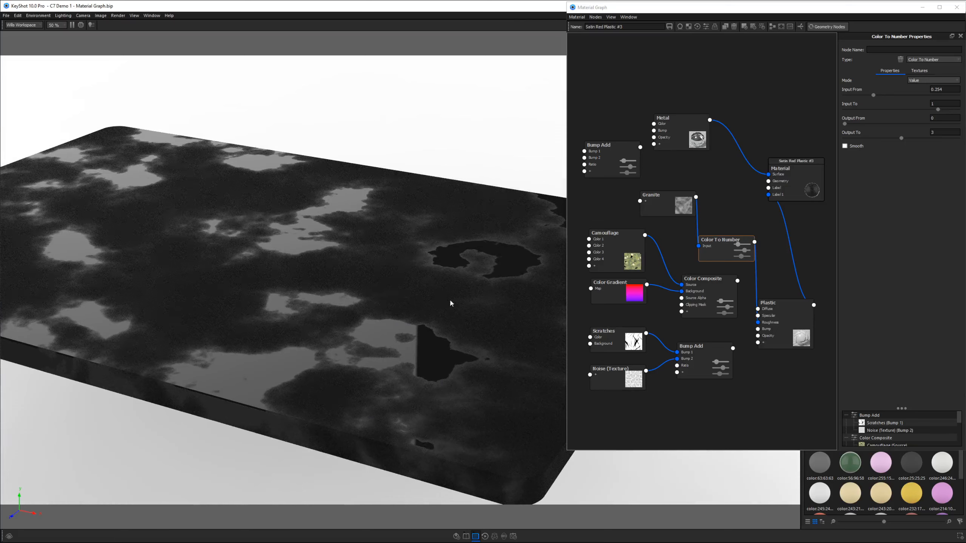
pyautogui.moveTo(717, 250); pyautogui.dragTo(718, 249)
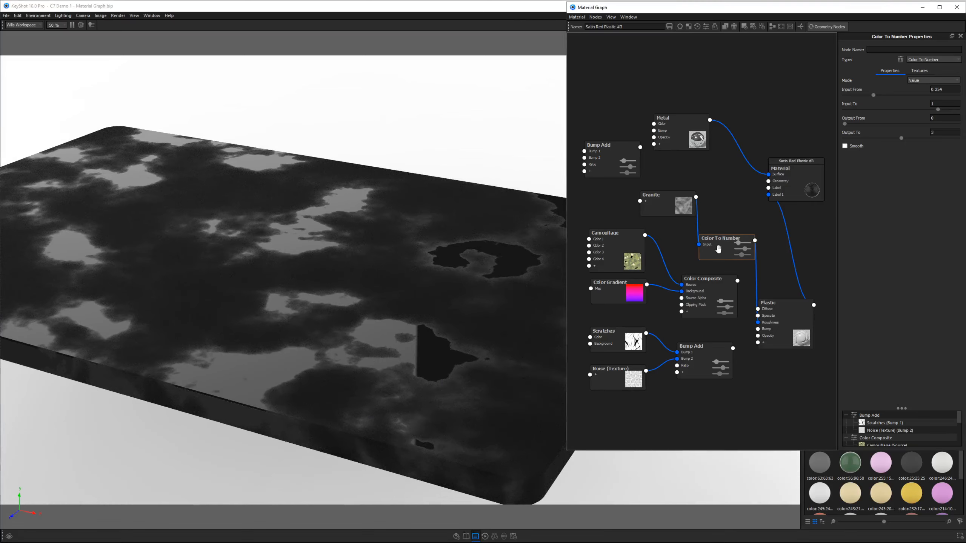
# Preview the Color To Number node, set its Output To to 0.102, and inspect the full material on the model.
pyautogui.press('c')
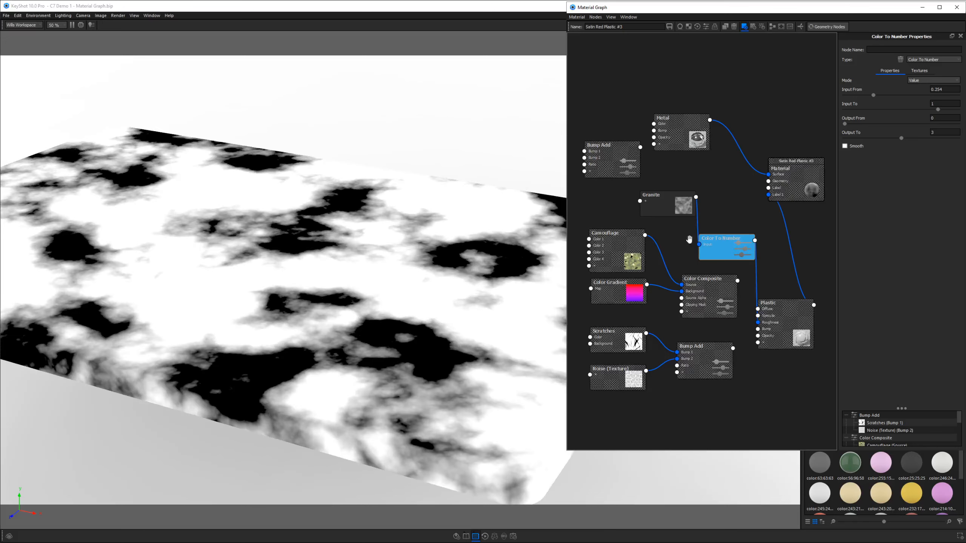
pyautogui.click(932, 134)
pyautogui.moveTo(901, 140); pyautogui.dragTo(846, 143)
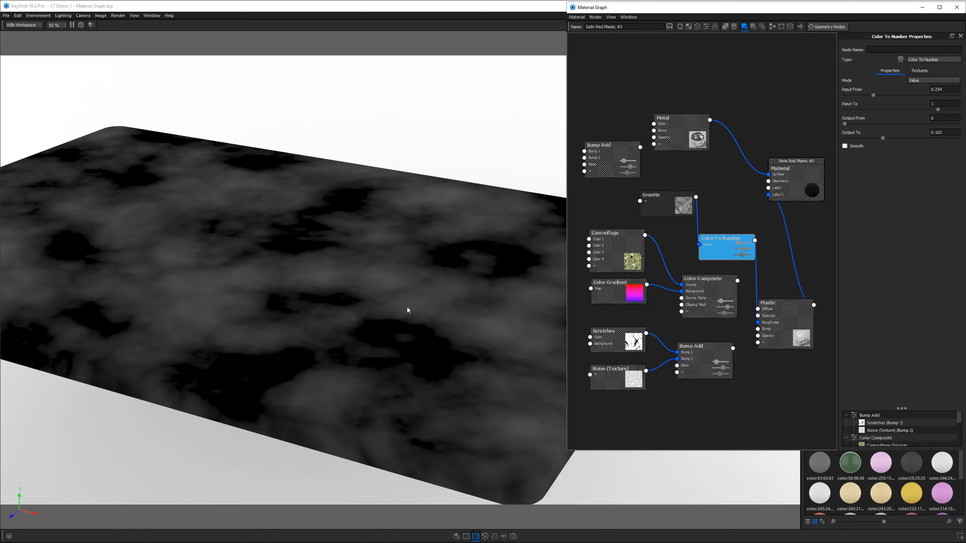
pyautogui.press('c')
pyautogui.moveTo(464, 321); pyautogui.dragTo(374, 317)
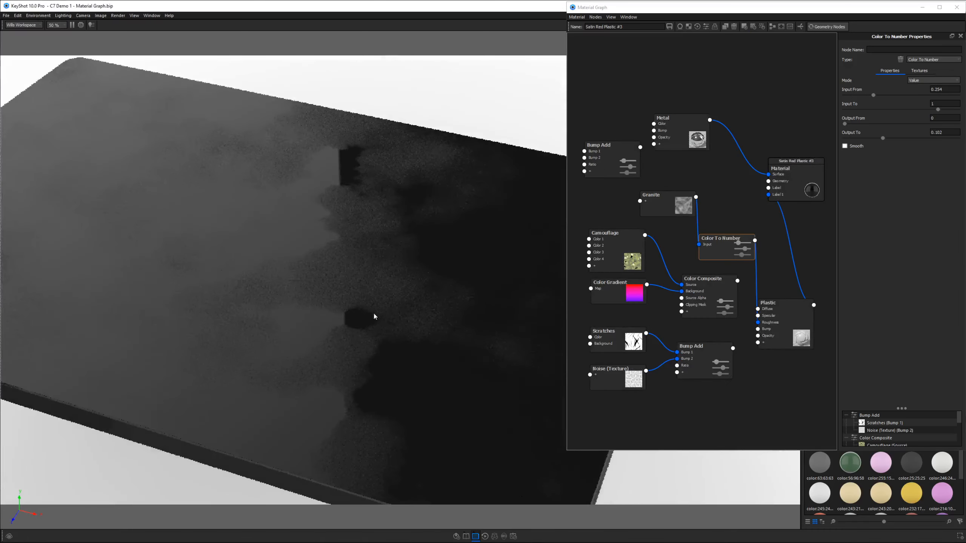
pyautogui.moveTo(474, 300); pyautogui.dragTo(466, 273)
pyautogui.click(729, 243)
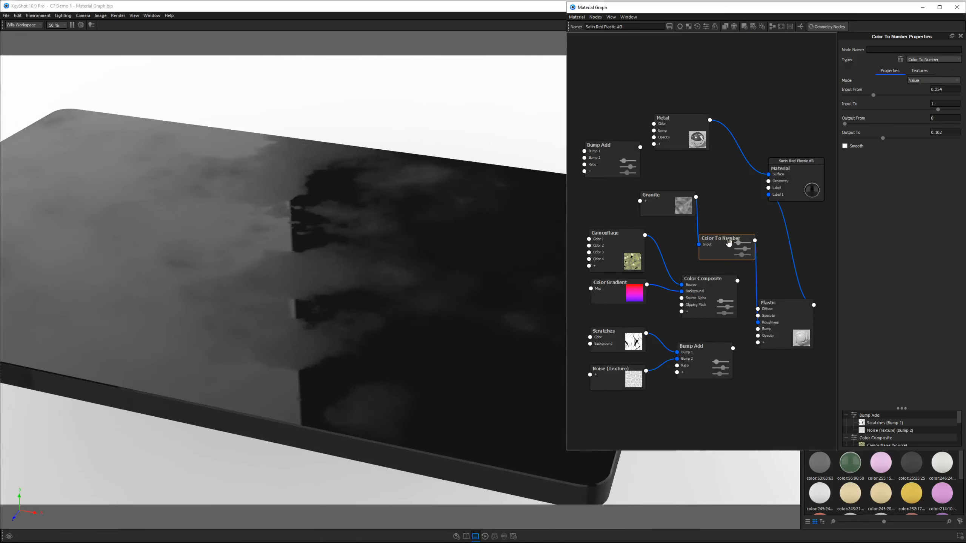
pyautogui.moveTo(293, 231); pyautogui.dragTo(322, 243)
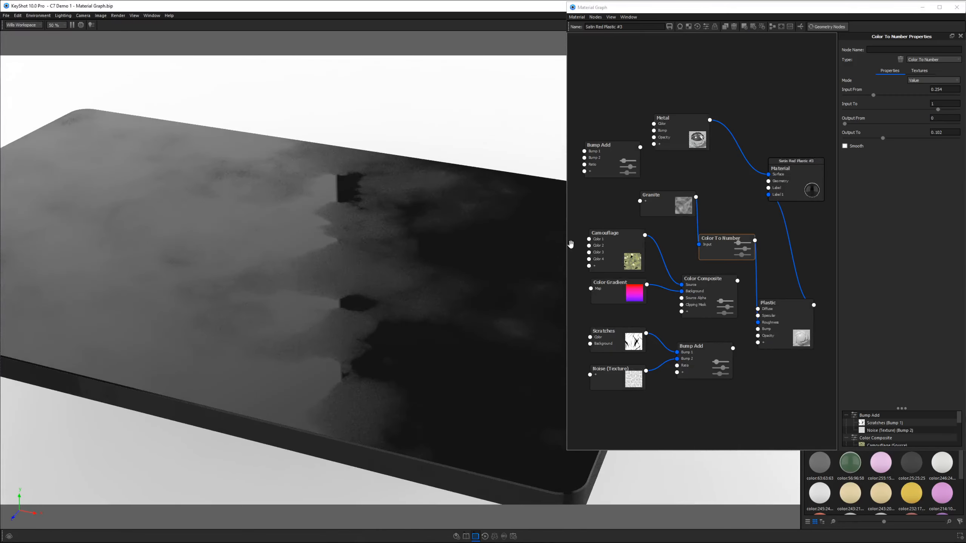
# Preview the Color To Number node again, set its Output From to 0.037, and return to the full material.
pyautogui.click(714, 248)
pyautogui.press('c')
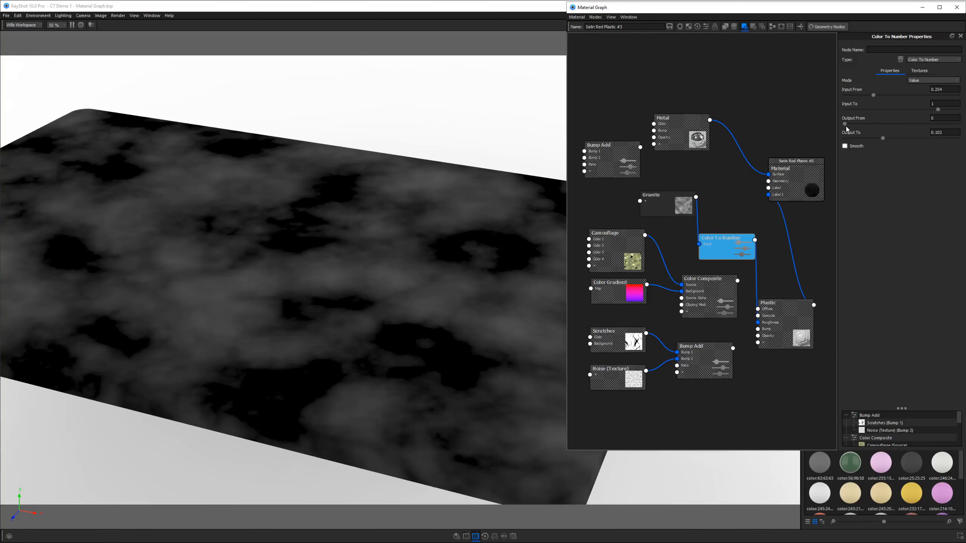
pyautogui.moveTo(845, 125); pyautogui.dragTo(850, 126)
pyautogui.click(720, 247)
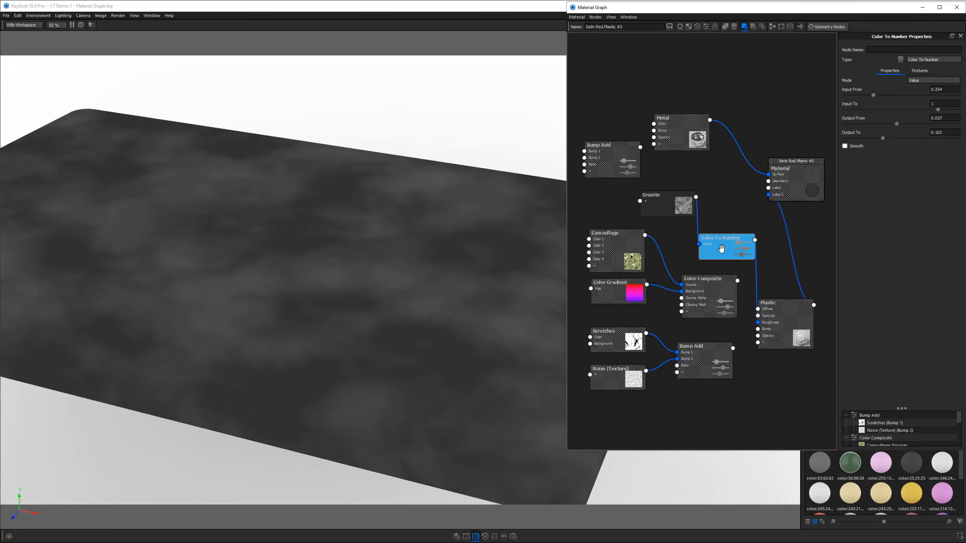
pyautogui.press('c')
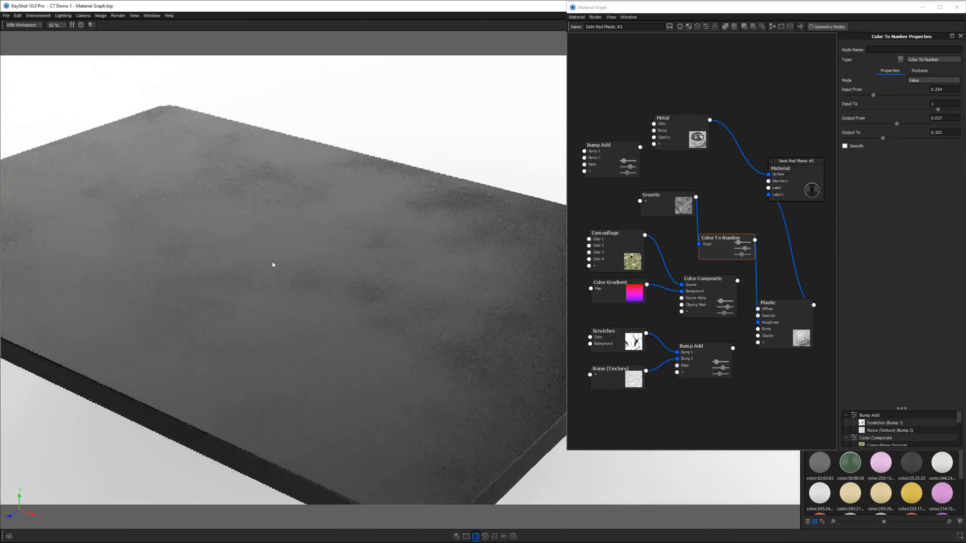
pyautogui.moveTo(500, 318); pyautogui.dragTo(385, 270)
# Move Granite lower and Color To Number slightly up beside it, and inspect the roughness variation from another angle.
pyautogui.moveTo(660, 206); pyautogui.dragTo(667, 211)
pyautogui.moveTo(726, 251); pyautogui.dragTo(732, 246)
pyautogui.moveTo(673, 205); pyautogui.dragTo(671, 214)
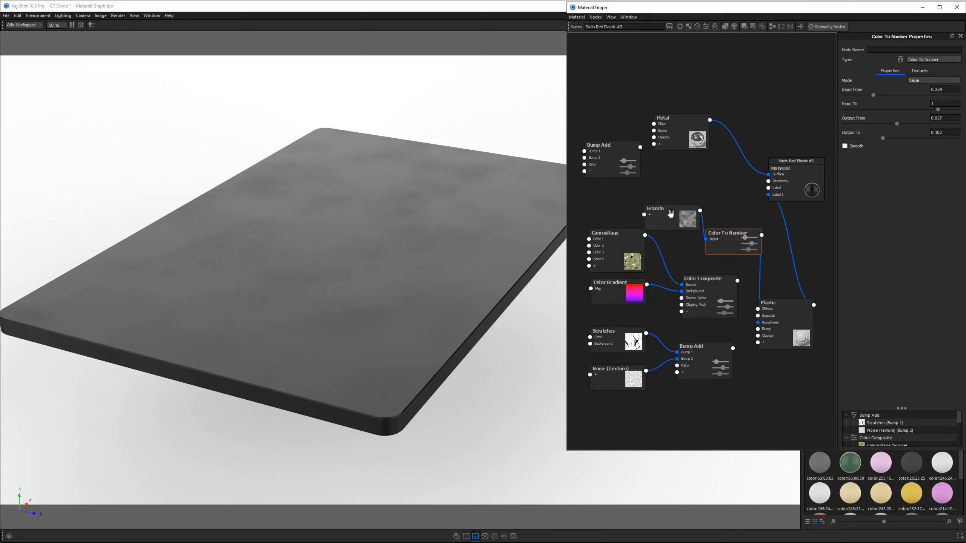
pyautogui.moveTo(438, 253); pyautogui.dragTo(166, 271)
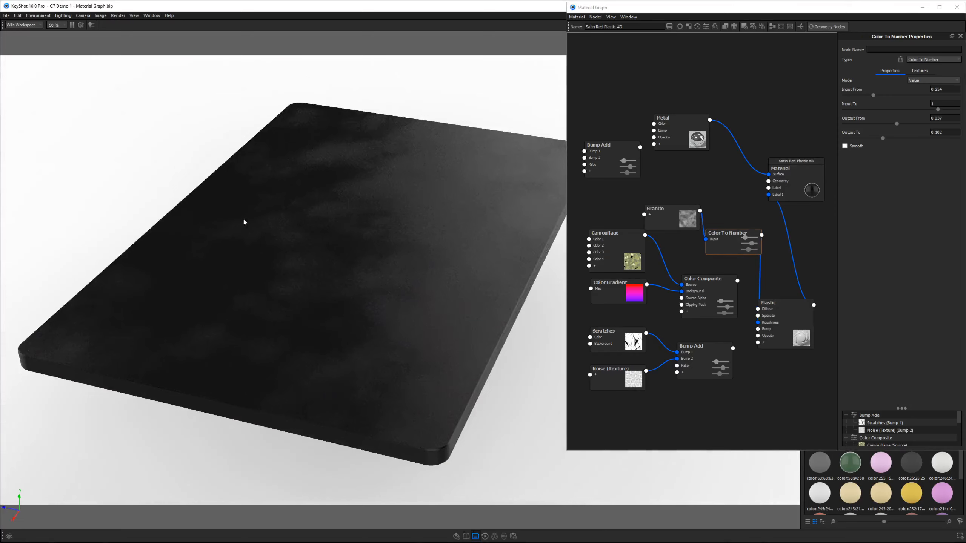
pyautogui.moveTo(243, 222); pyautogui.dragTo(380, 239)
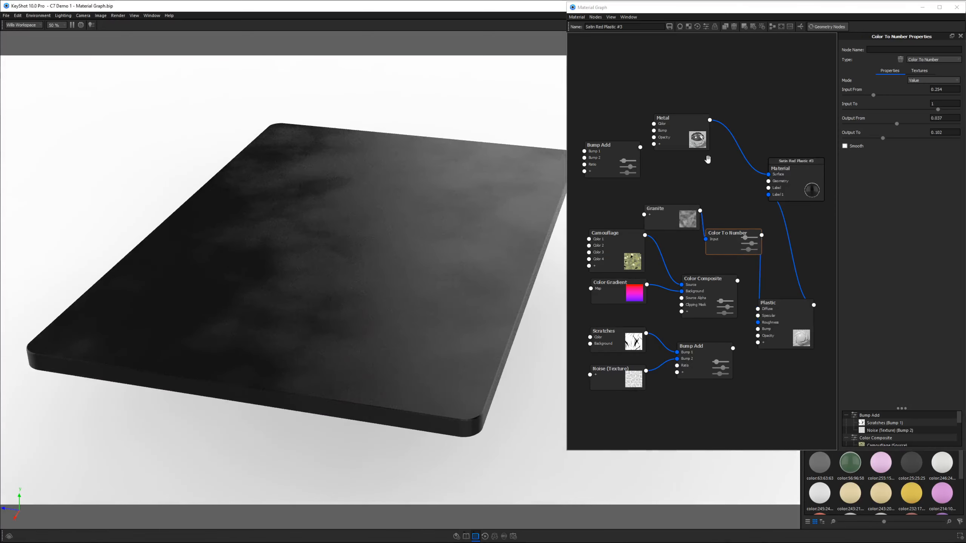
pyautogui.rightClick(708, 160)
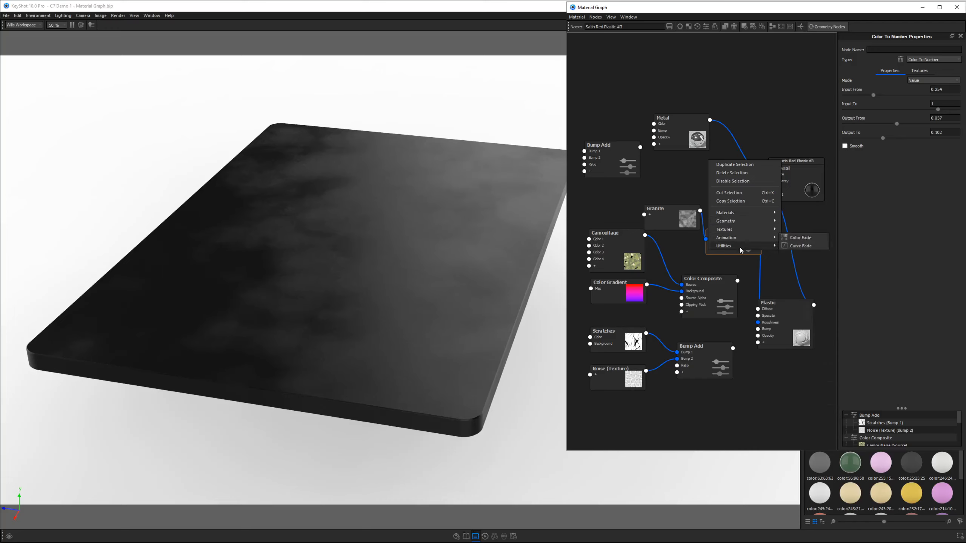
pyautogui.moveTo(740, 250)
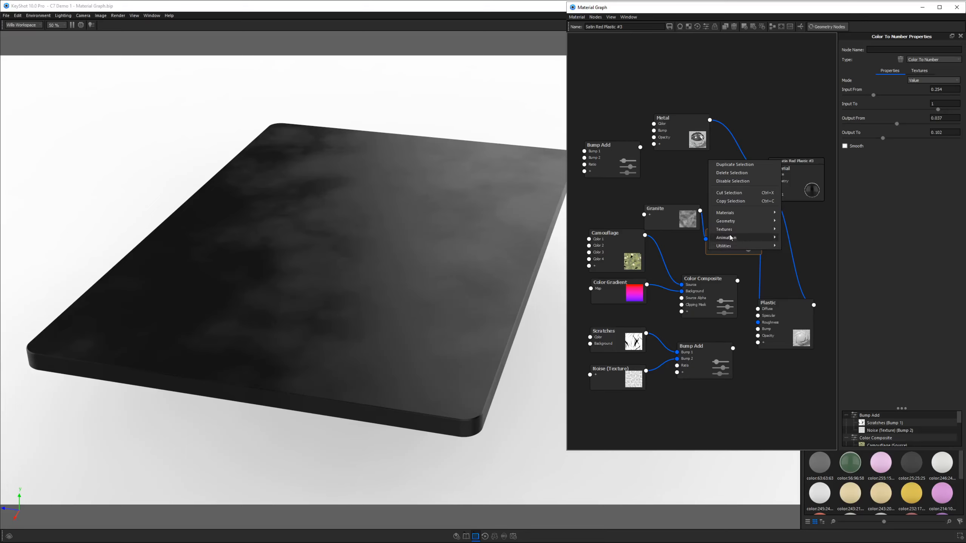
pyautogui.click(664, 177)
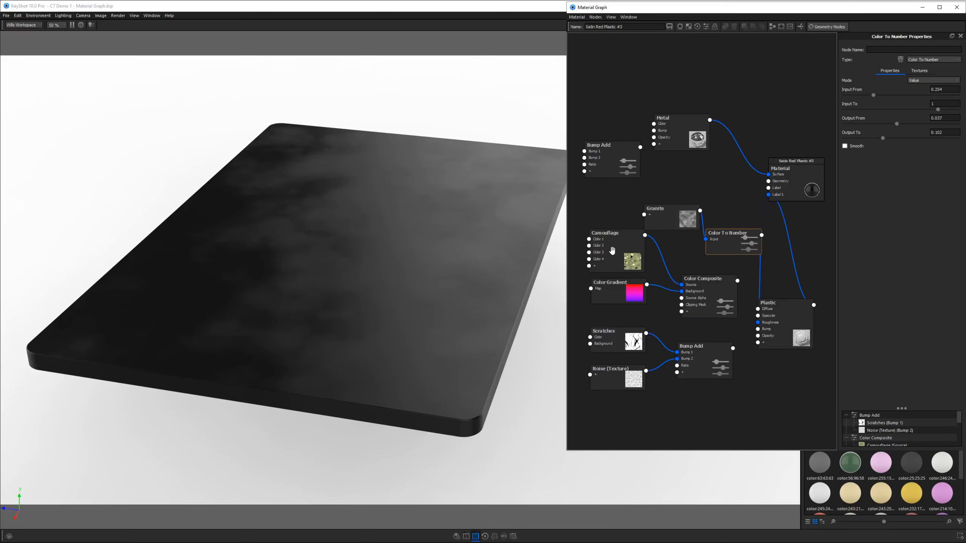
# Spread out the graph by moving Camouflage, Color Gradient and Color Composite leftward, and Plastic up and to the right.
pyautogui.moveTo(613, 250); pyautogui.dragTo(601, 247)
pyautogui.moveTo(618, 290); pyautogui.dragTo(606, 290)
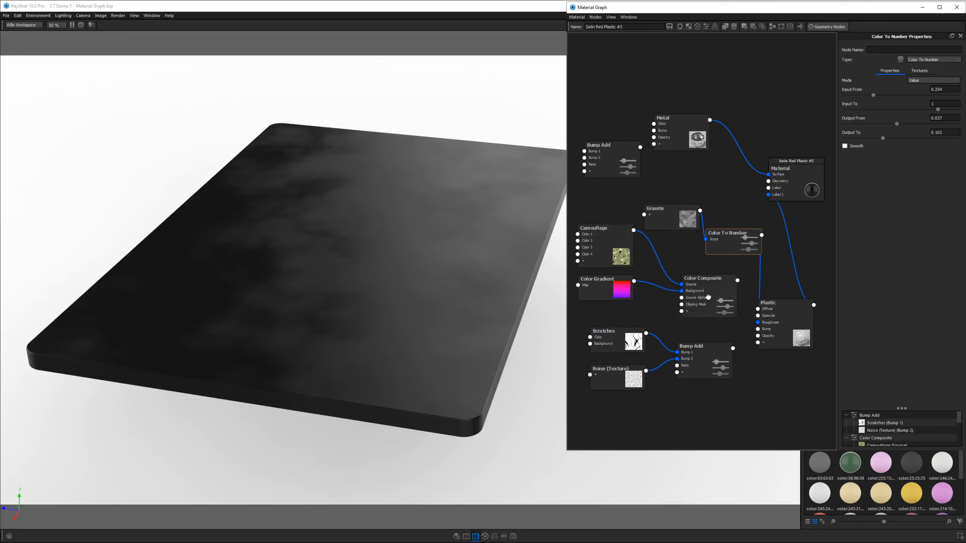
pyautogui.moveTo(704, 298); pyautogui.dragTo(679, 291)
pyautogui.moveTo(776, 307); pyautogui.dragTo(804, 291)
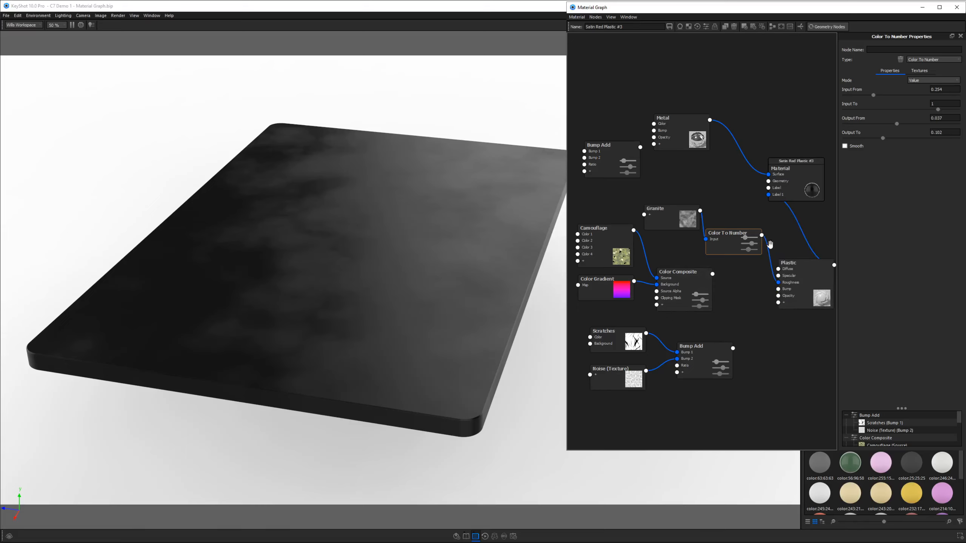
pyautogui.moveTo(718, 240); pyautogui.dragTo(722, 239)
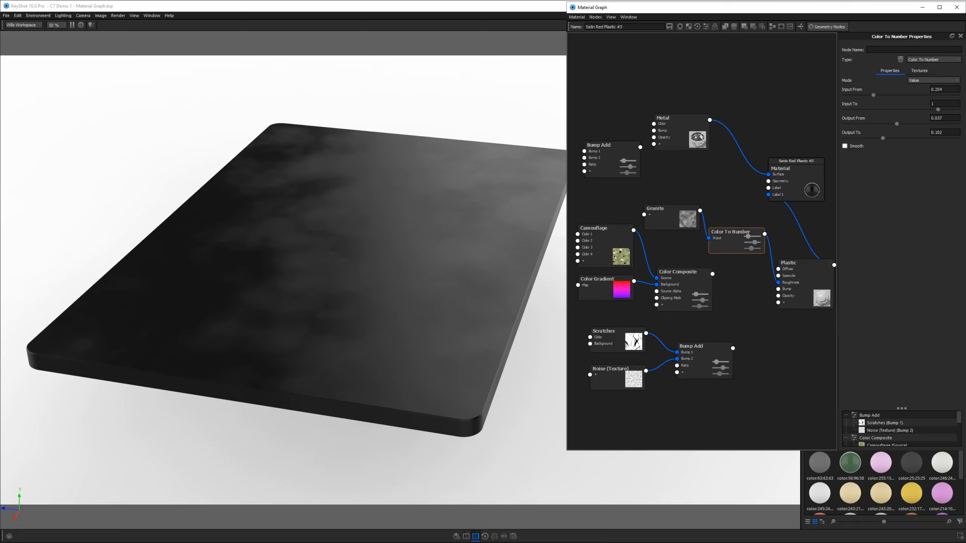
# Move Color To Number slightly closer to Plastic, nudge Granite, and inspect the model's roughness from other angles.
pyautogui.moveTo(483, 259); pyautogui.dragTo(571, 250)
pyautogui.moveTo(436, 291); pyautogui.dragTo(542, 272)
pyautogui.moveTo(735, 232); pyautogui.dragTo(735, 232)
pyautogui.moveTo(683, 215); pyautogui.dragTo(681, 213)
pyautogui.moveTo(723, 241); pyautogui.dragTo(729, 250)
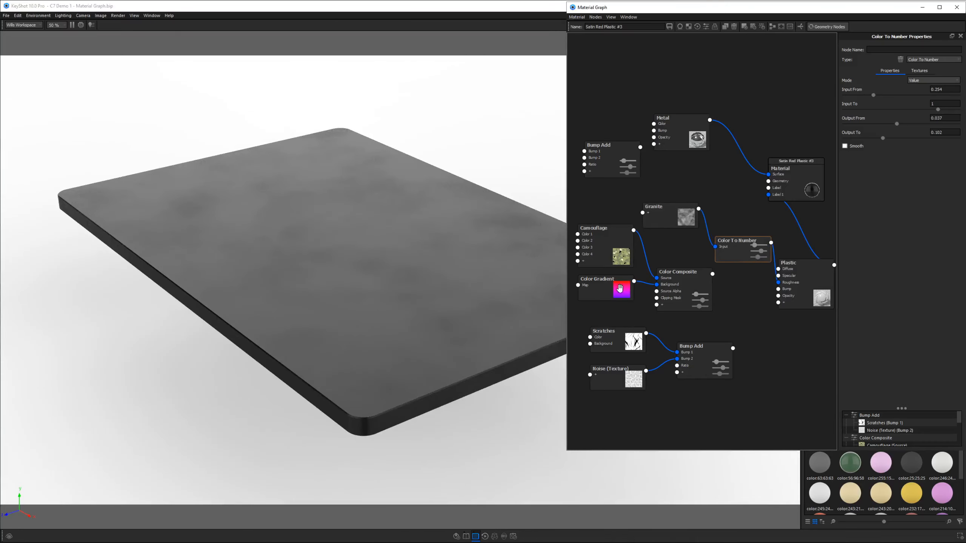
pyautogui.moveTo(394, 298); pyautogui.dragTo(472, 324)
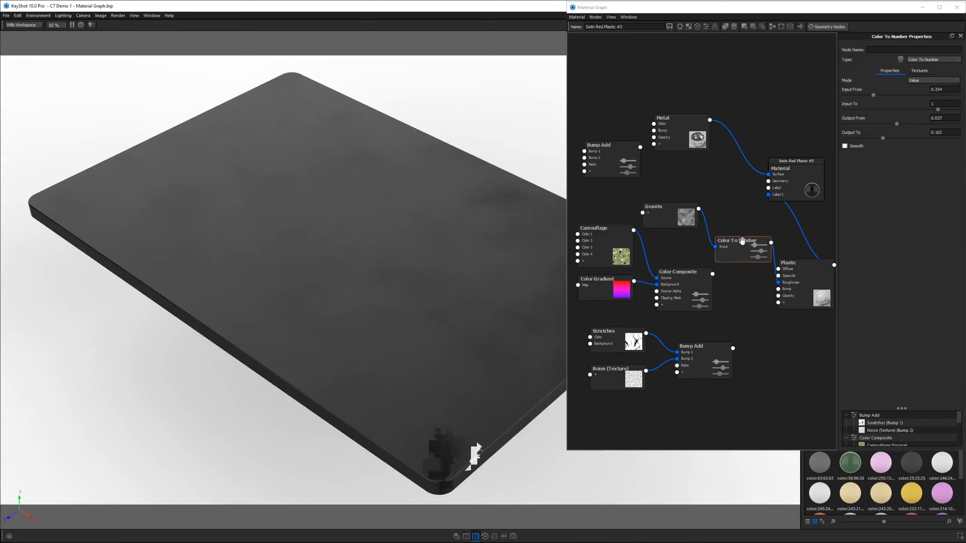